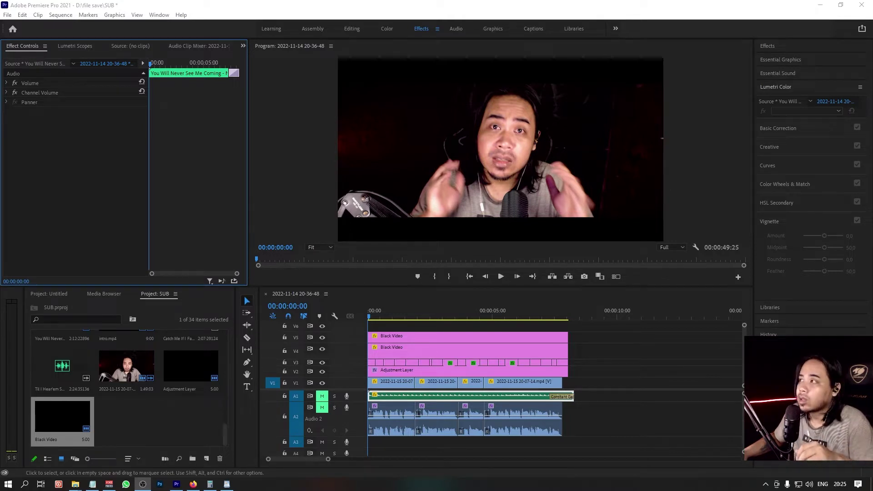
Step: Delete the Smooth_Shake preset from the Effects panel's Presets folder and confirm
{"action": "left_click", "coordinate": [782, 44]}
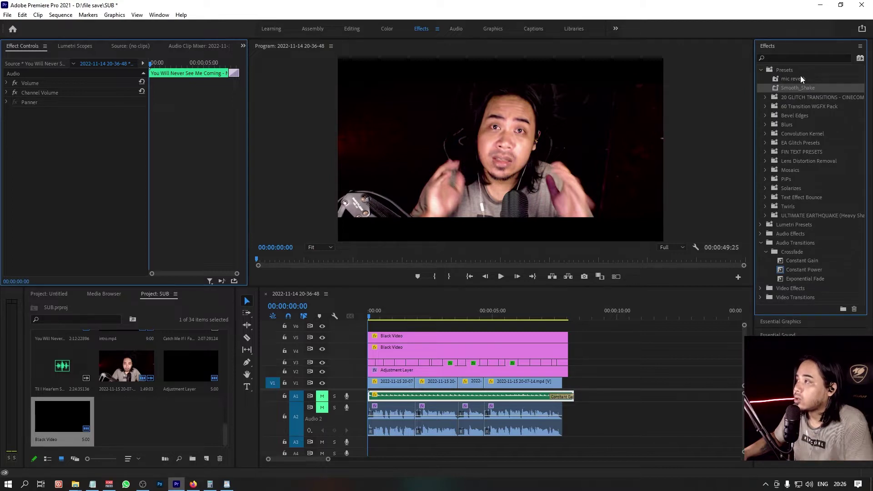
{"action": "left_click", "coordinate": [801, 88]}
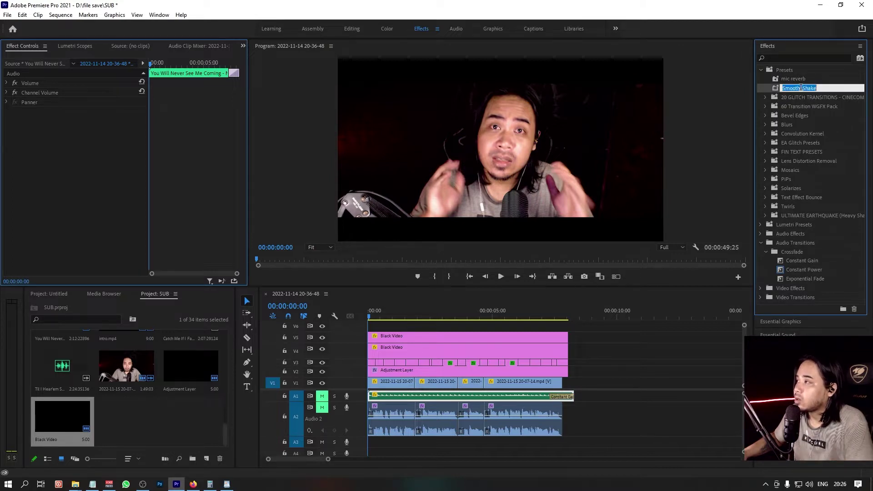
{"action": "key", "text": "Return"}
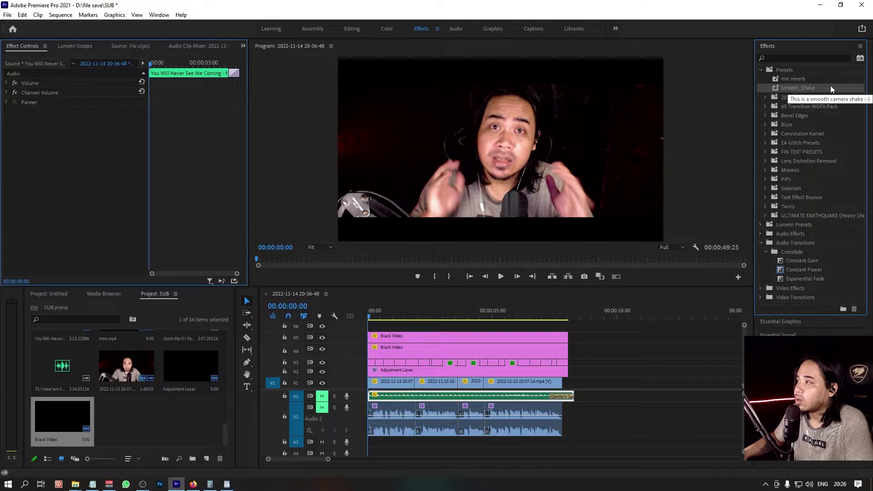
{"action": "key", "text": "Delete"}
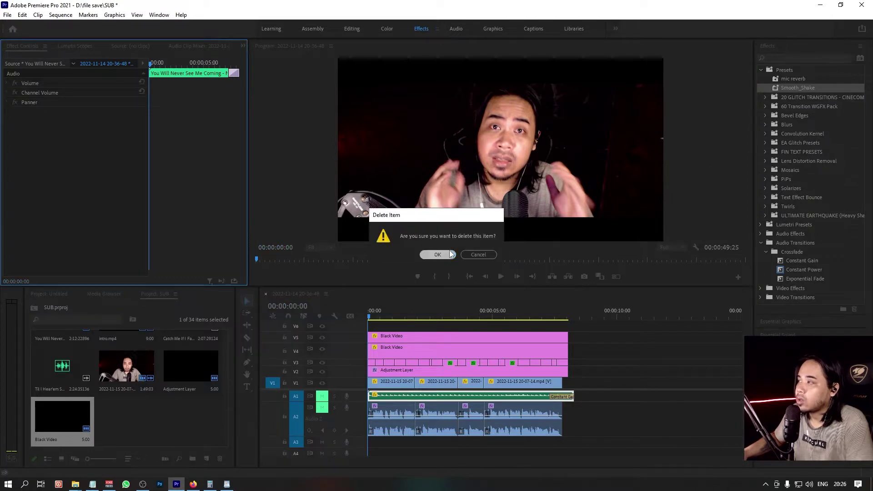
{"action": "left_click", "coordinate": [437, 255]}
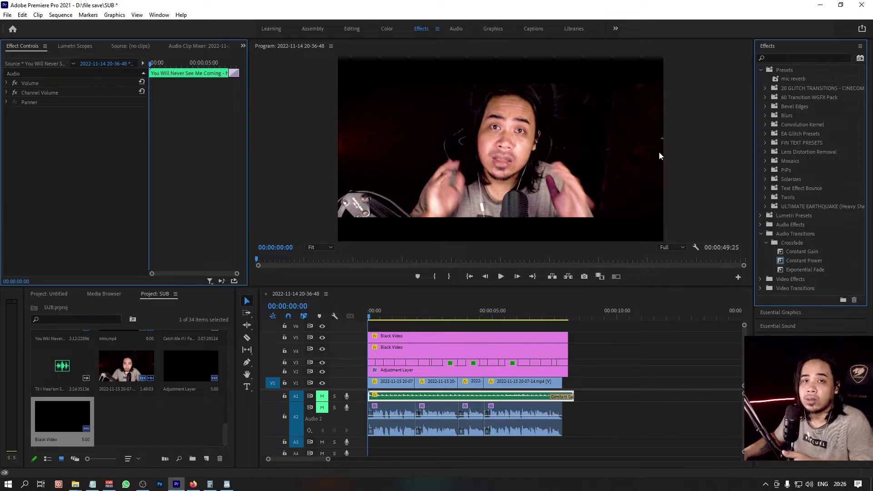
Step: Import Smooth_Shake.prfpset from the plugin editing folder back into Presets
{"action": "left_click", "coordinate": [860, 46]}
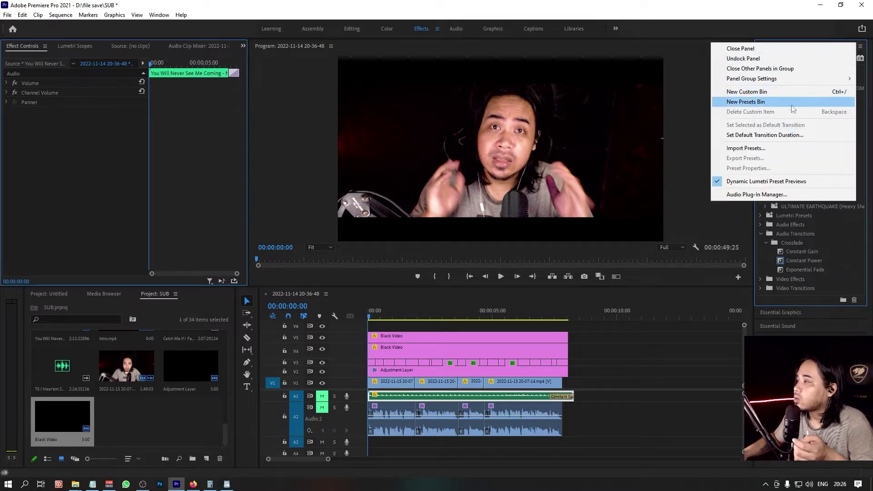
{"action": "left_click", "coordinate": [765, 149]}
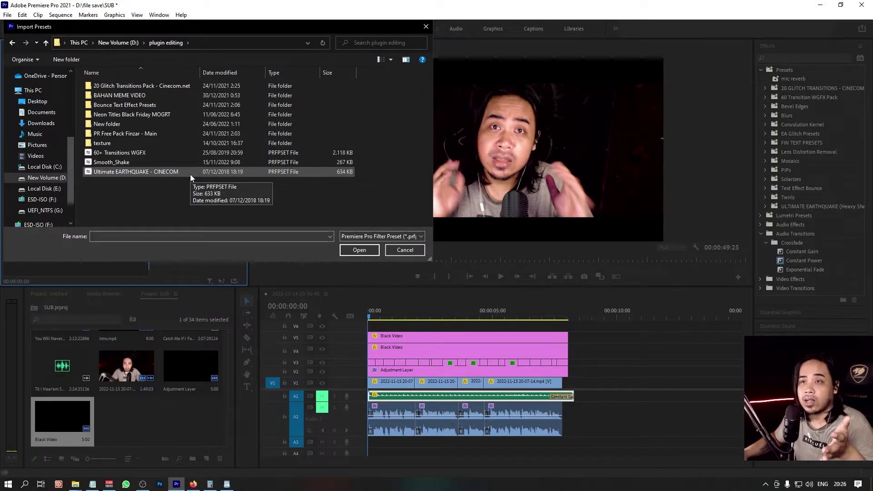
{"action": "left_click", "coordinate": [121, 164]}
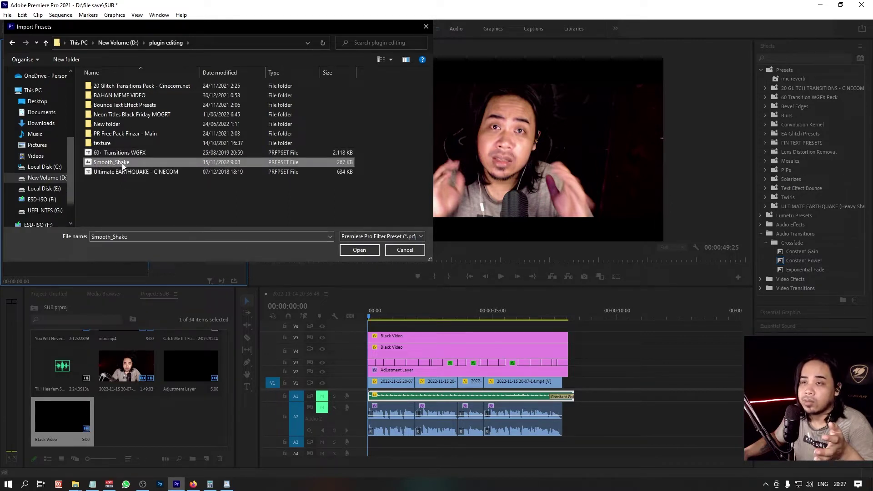
{"action": "left_click", "coordinate": [358, 249]}
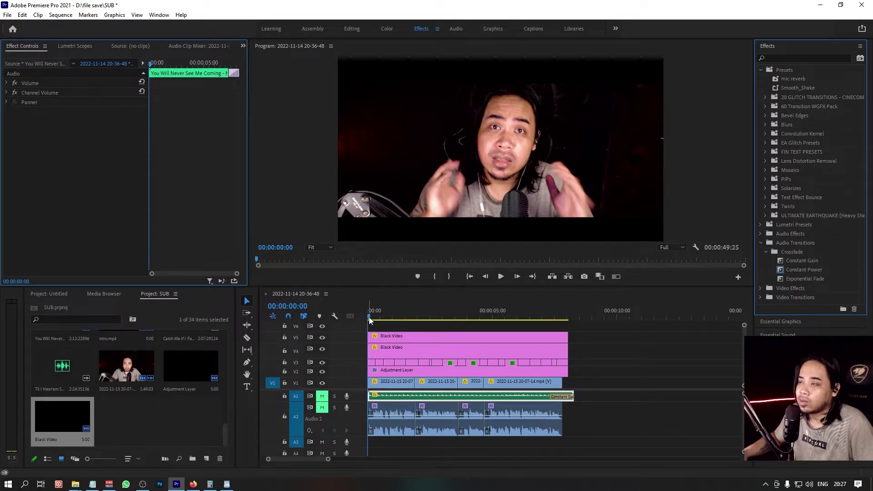
Step: Play the sequence to preview the word titles, stopping on CARA over the speaker
{"action": "key", "text": "space"}
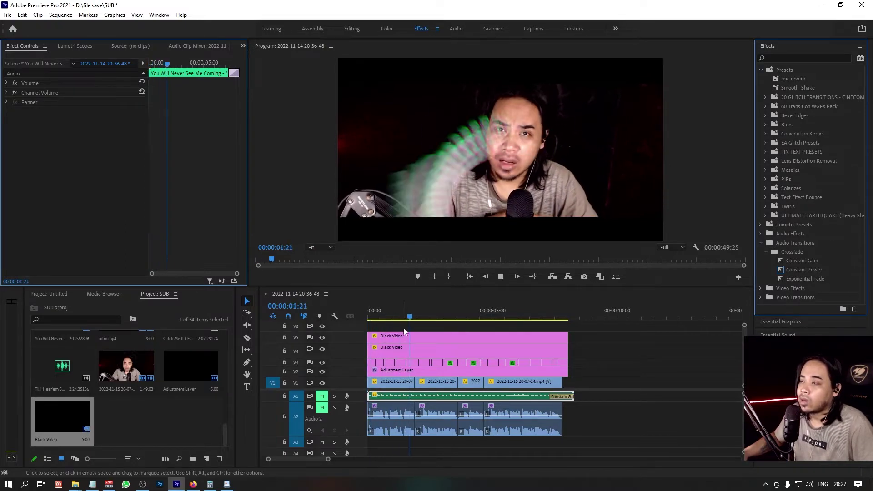
{"action": "key", "text": "space"}
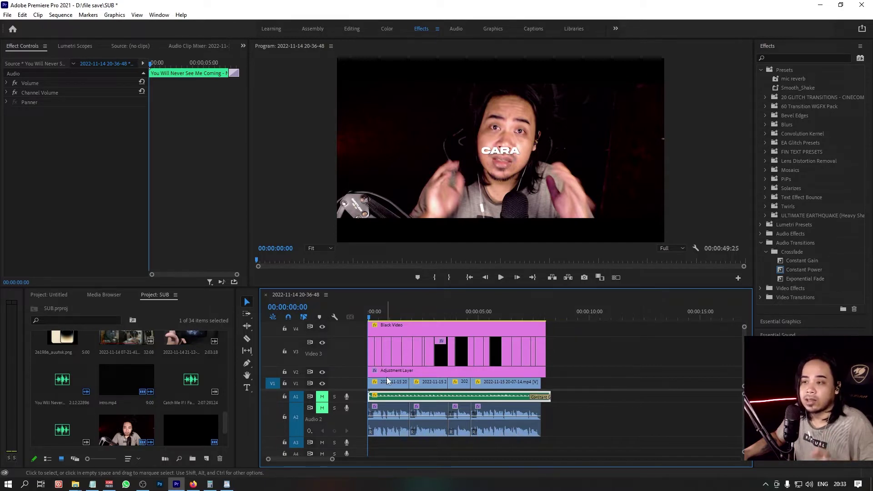
Step: Mute the audio track, preview playback, then fit the sequence in view at its start
{"action": "left_click", "coordinate": [323, 404]}
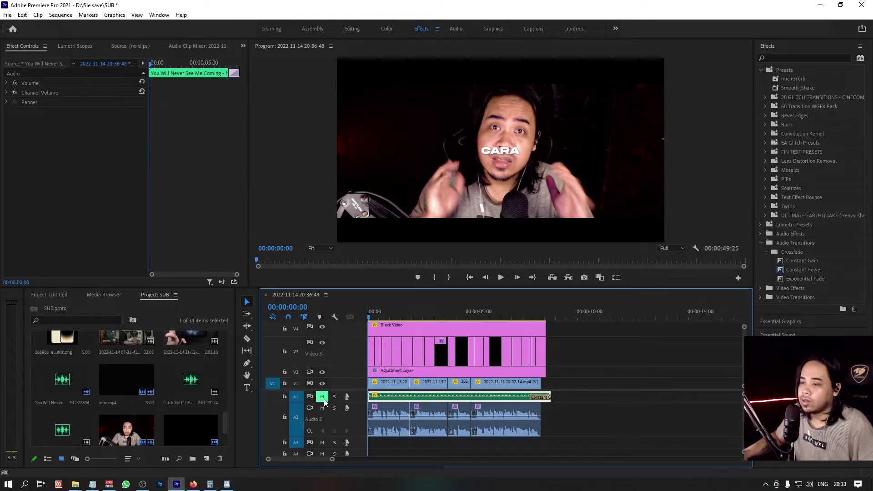
{"action": "key", "text": "space"}
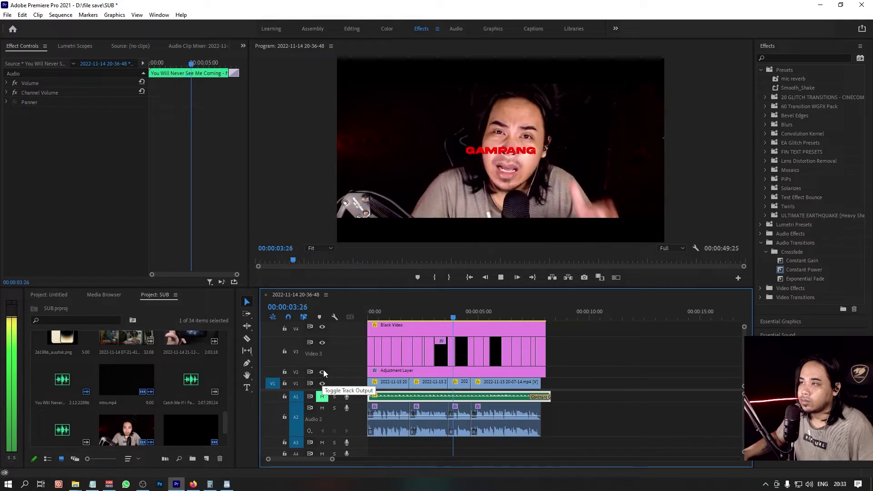
{"action": "key", "text": "space"}
{"action": "left_click", "coordinate": [655, 359]}
{"action": "key", "text": "Home"}
{"action": "key", "text": "equal"}
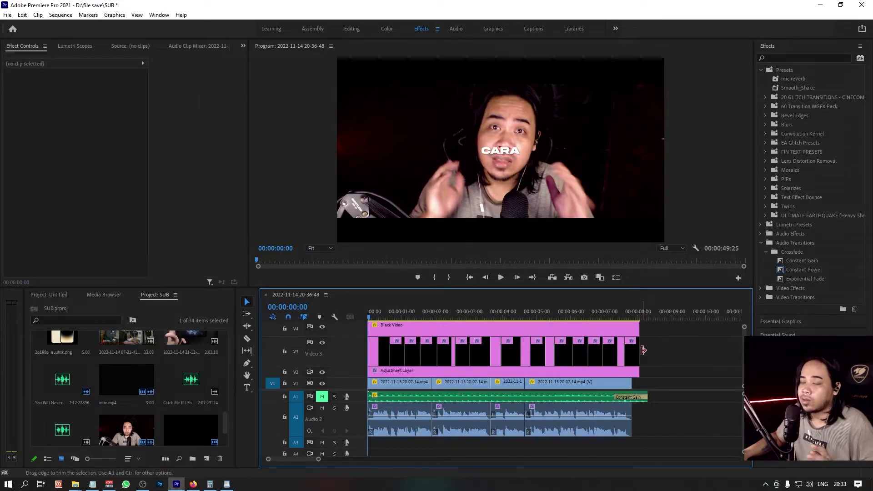
Step: Delete every Video 3 title clip after the first CARA clip, keeping only that one
{"action": "left_click_drag", "start_coordinate": [661, 348], "coordinate": [380, 343]}
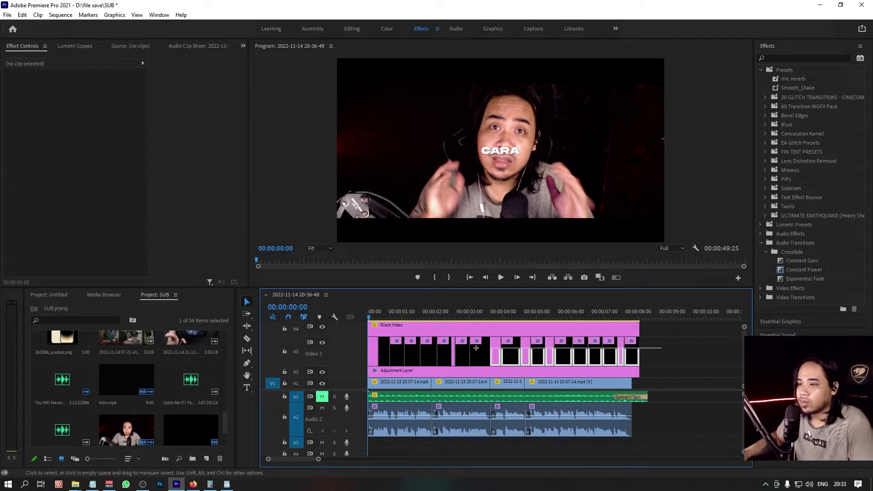
{"action": "key", "text": "Delete"}
{"action": "left_click", "coordinate": [372, 351]}
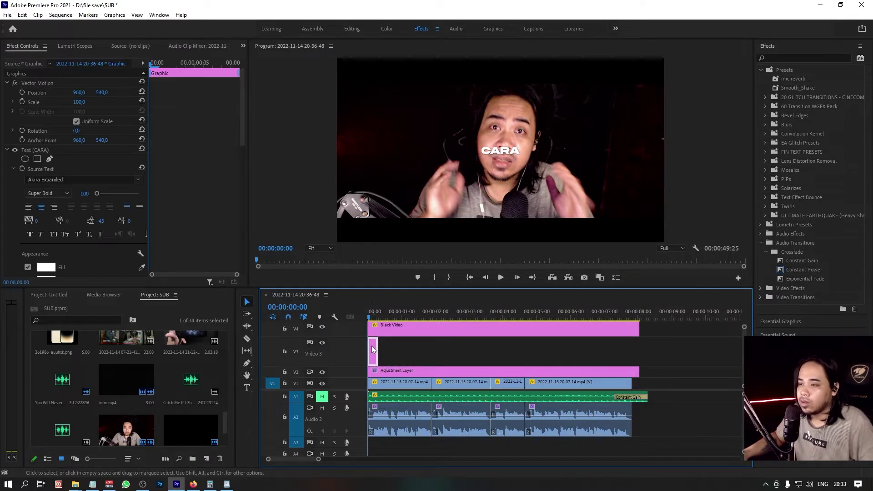
Step: Retype the first title's text as 'cara' and drag it to the frame's snap-centre
{"action": "left_click", "coordinate": [248, 389]}
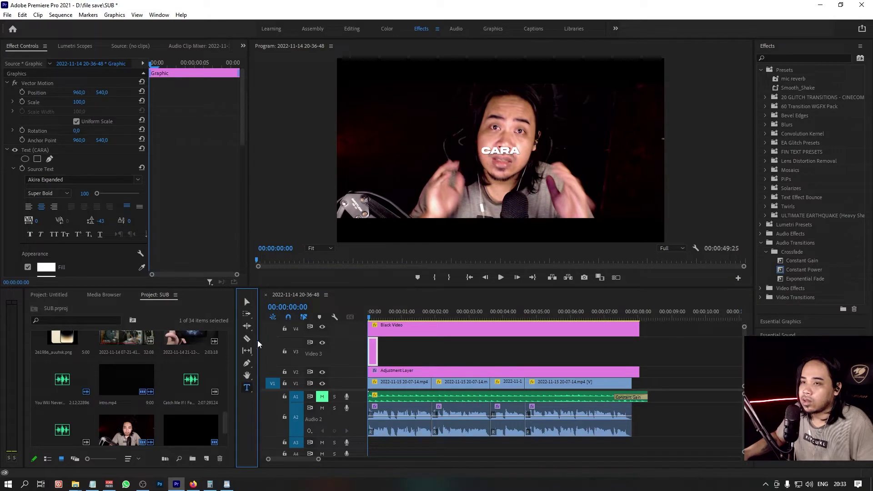
{"action": "double_click", "coordinate": [506, 149]}
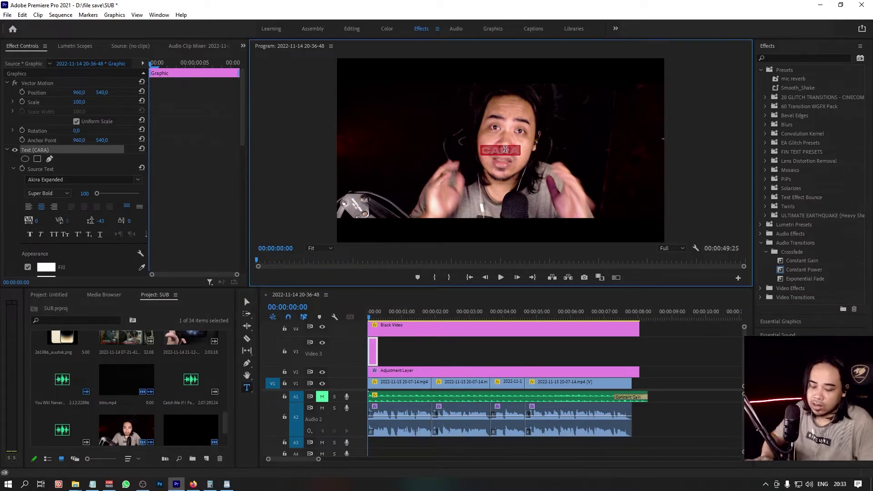
{"action": "left_click", "coordinate": [506, 149]}
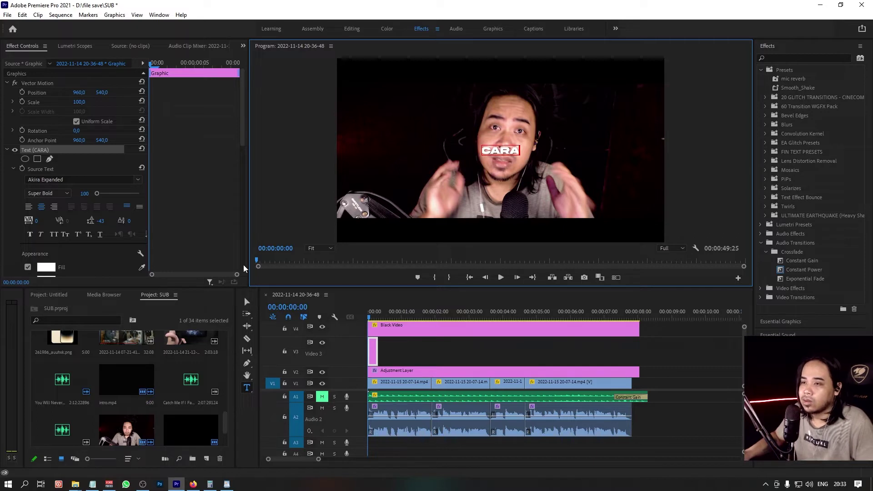
{"action": "left_click", "coordinate": [247, 302]}
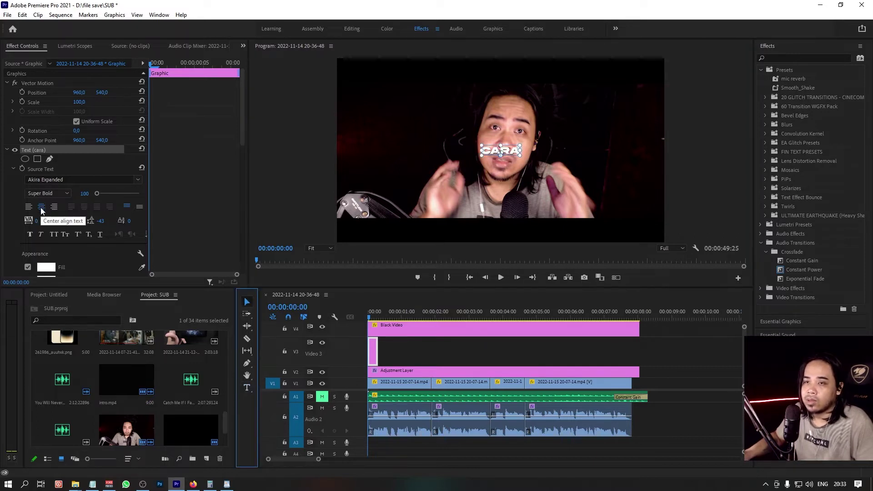
{"action": "left_click_drag", "start_coordinate": [510, 152], "coordinate": [513, 154]}
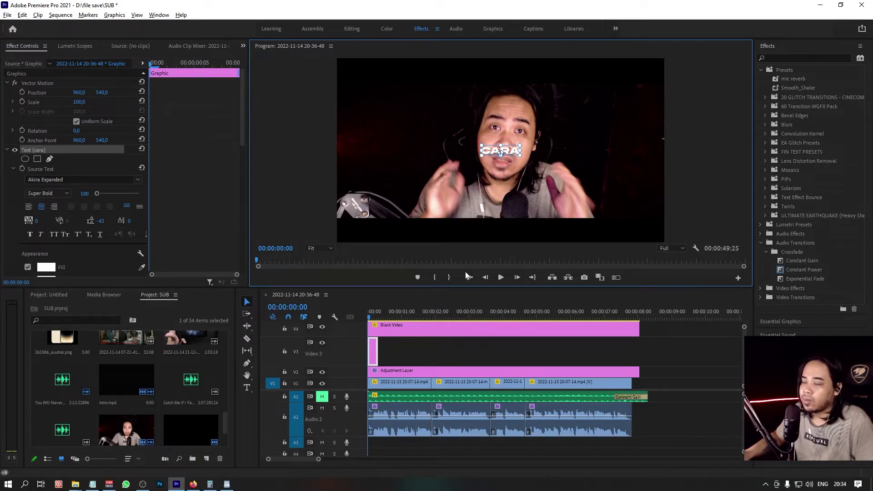
{"action": "left_click", "coordinate": [389, 346]}
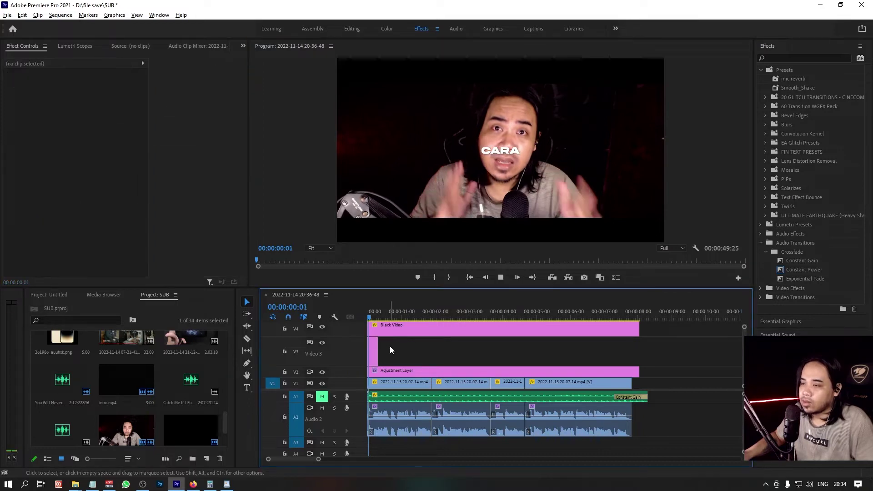
Step: Alt-drag the CARA title clip to duplicate it, snapping the copy right after the original
{"action": "left_click", "coordinate": [384, 314]}
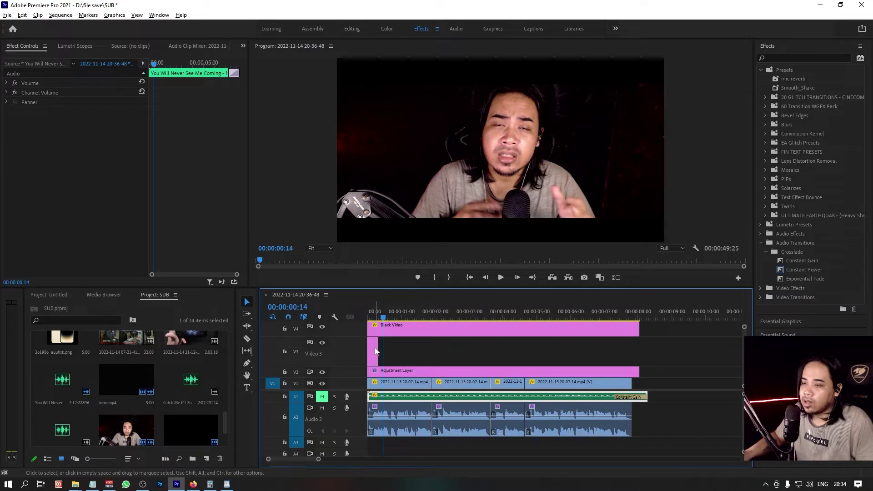
{"action": "left_click", "coordinate": [373, 349]}
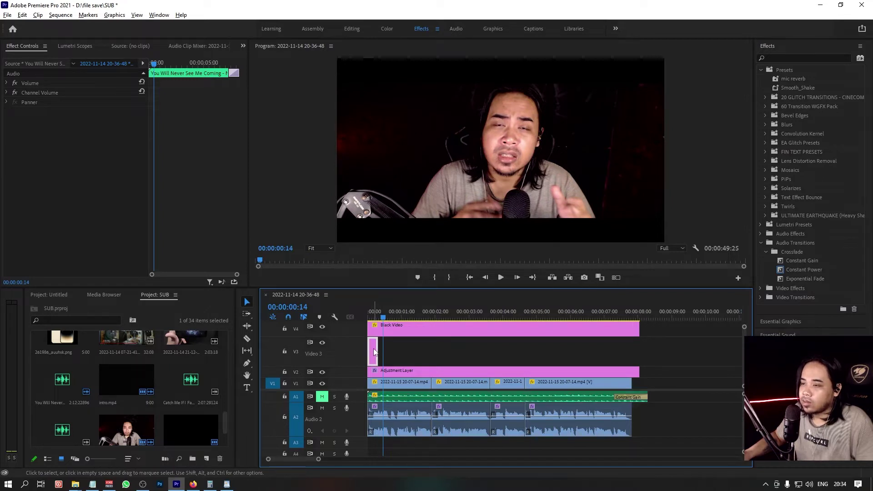
{"action": "left_click_drag", "start_coordinate": [373, 351], "coordinate": [399, 353]}
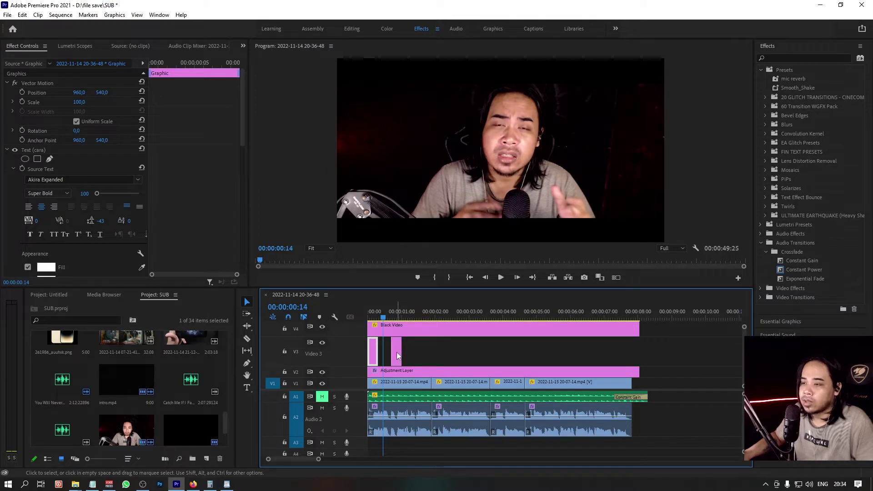
{"action": "left_click_drag", "start_coordinate": [397, 356], "coordinate": [383, 356]}
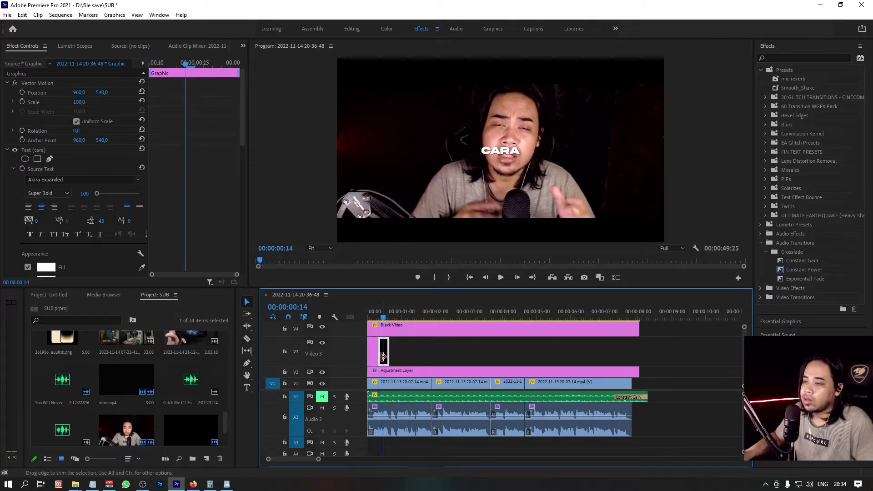
Step: Park the playhead around 22 frames on the copied clip and select it
{"action": "left_click", "coordinate": [372, 312]}
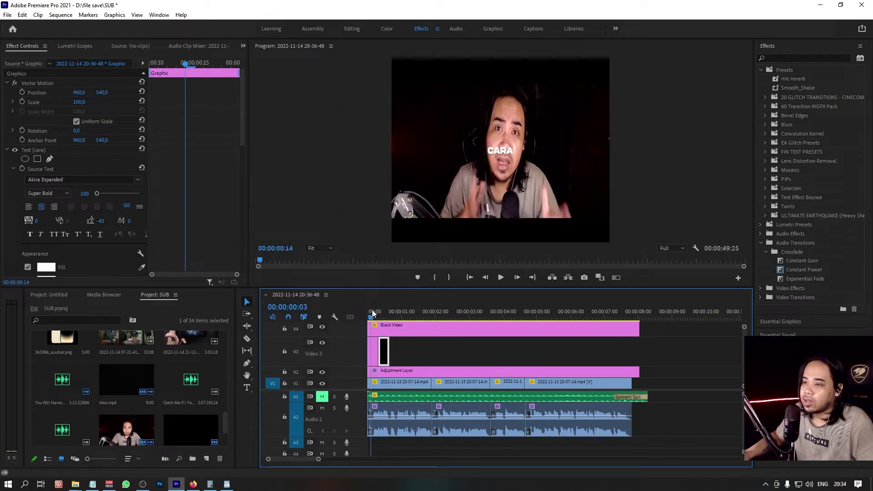
{"action": "left_click", "coordinate": [391, 314]}
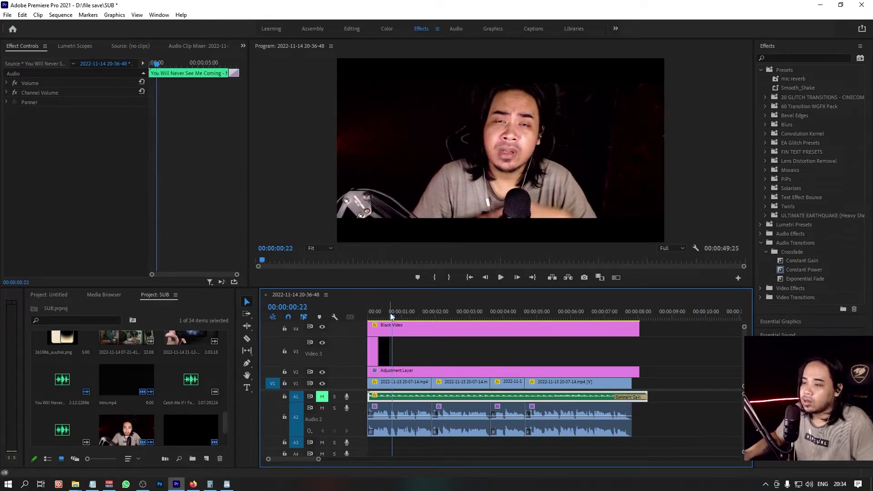
{"action": "left_click_drag", "start_coordinate": [391, 316], "coordinate": [385, 313]}
{"action": "left_click", "coordinate": [384, 355]}
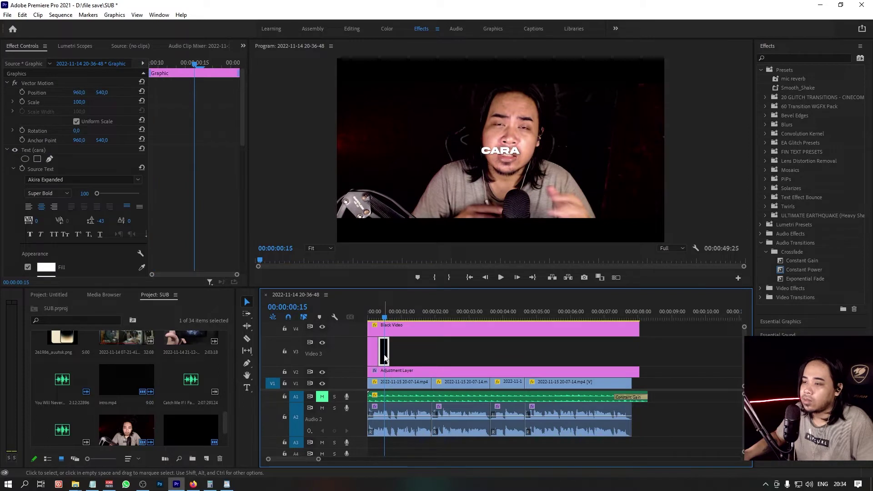
Step: Replace the copied title's CARA text with EDIT and select the new word
{"action": "left_click", "coordinate": [247, 389]}
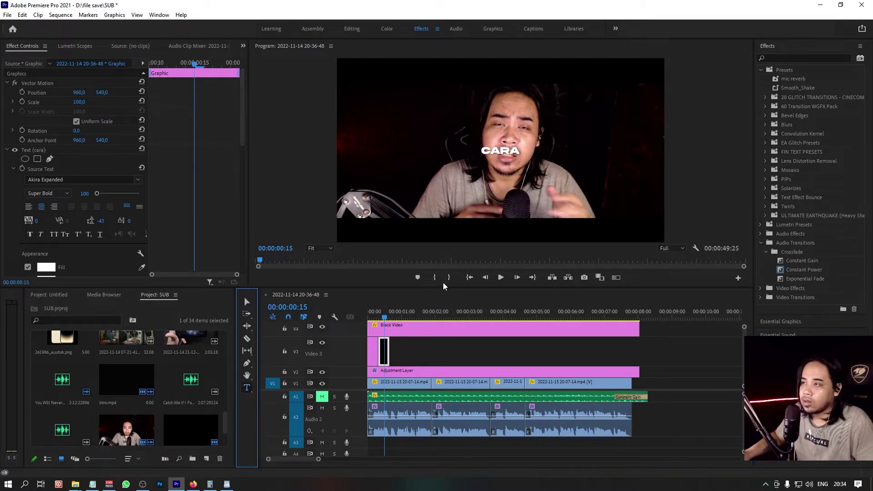
{"action": "double_click", "coordinate": [502, 150]}
{"action": "key", "text": "BackSpace"}
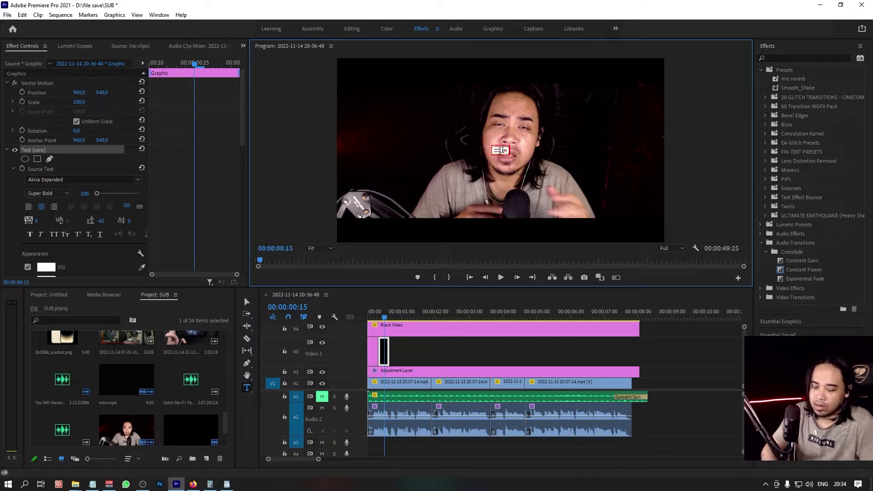
{"action": "type", "text": "EDIT"}
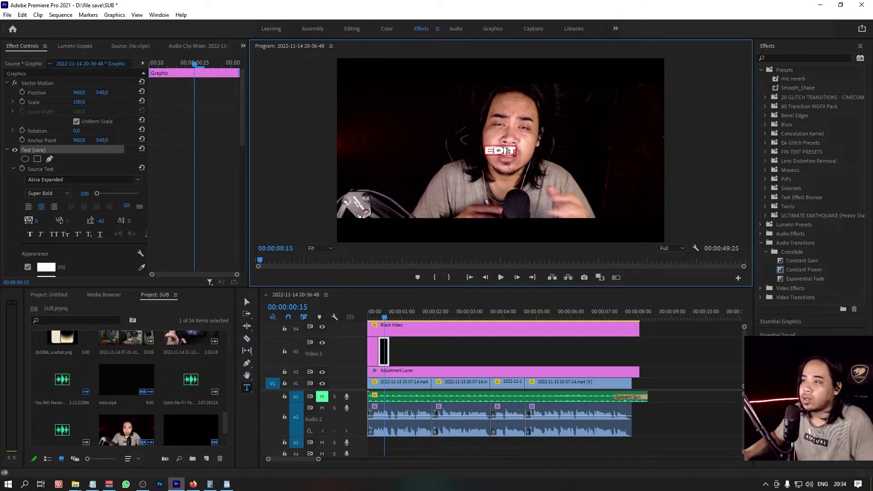
{"action": "double_click", "coordinate": [507, 151]}
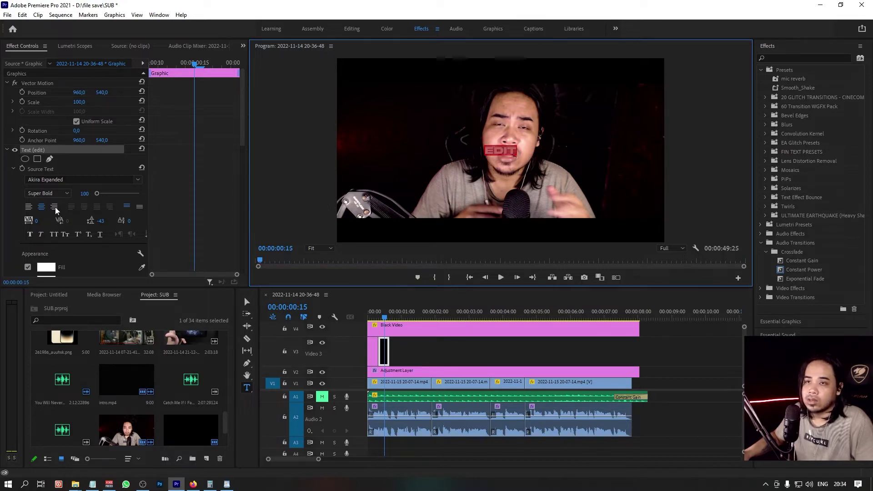
Step: Set the EDIT text's fill colour to red in the Color Picker
{"action": "scroll", "coordinate": [58, 193], "scroll_direction": "down", "scroll_amount": 1}
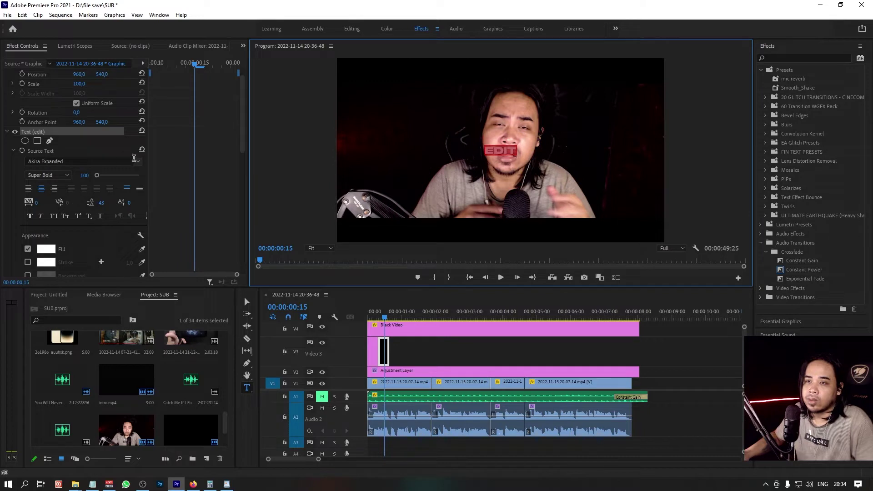
{"action": "left_click", "coordinate": [138, 162]}
{"action": "left_click", "coordinate": [138, 162]}
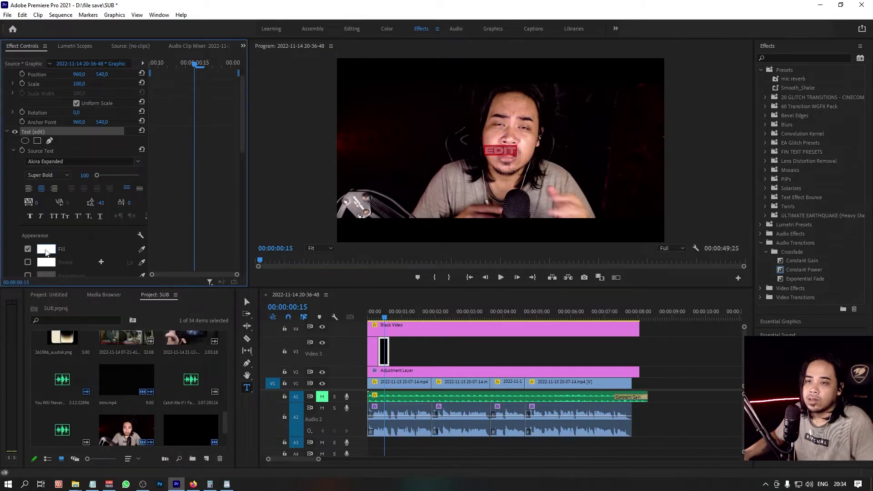
{"action": "left_click", "coordinate": [46, 249]}
{"action": "left_click_drag", "start_coordinate": [420, 239], "coordinate": [442, 191]}
{"action": "left_click", "coordinate": [528, 175]}
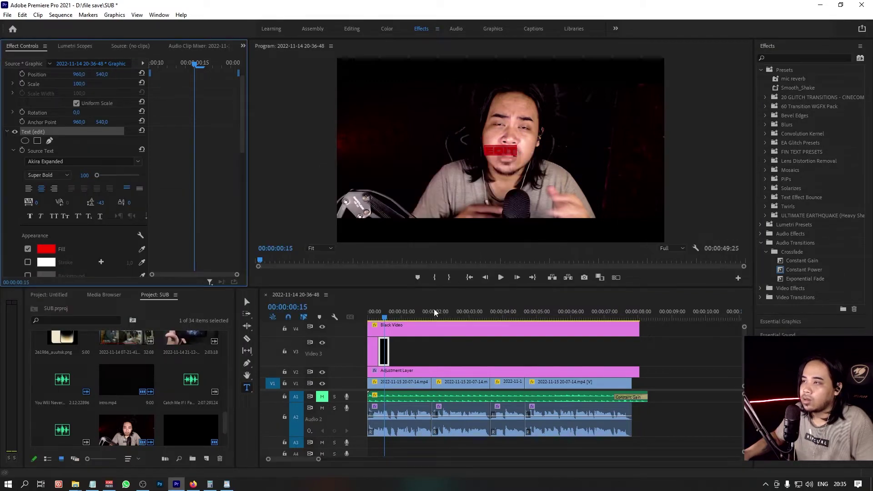
{"action": "left_click", "coordinate": [247, 302]}
Step: Duplicate title clips along Video 3 for each spoken word, previewing SEPERTI, BANGET and SETELAH
{"action": "left_click_drag", "start_coordinate": [397, 312], "coordinate": [366, 319]}
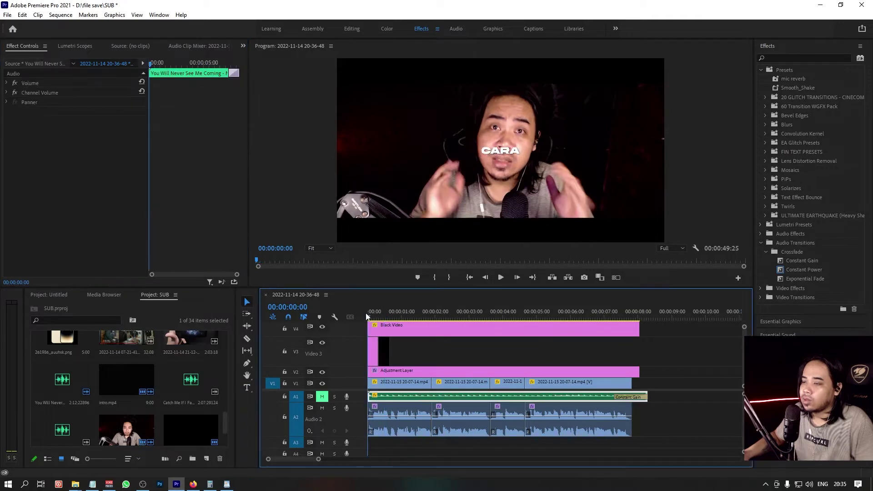
{"action": "key", "text": "space"}
{"action": "key", "text": "space"}
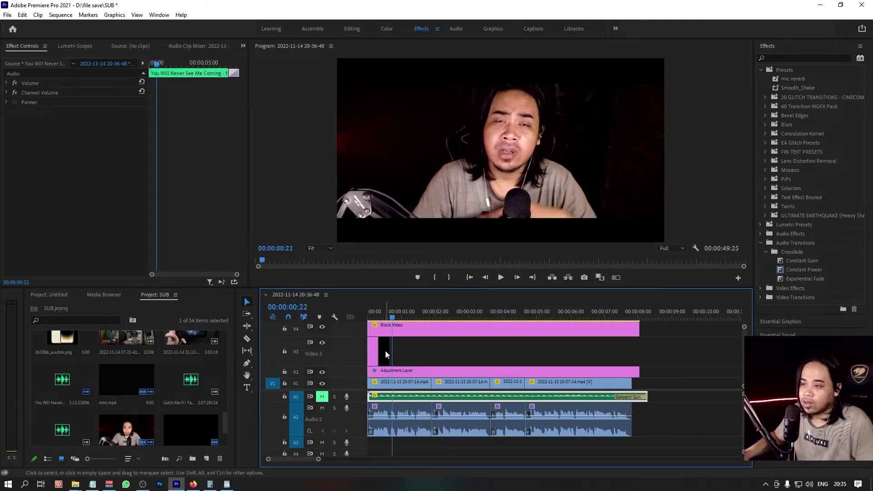
{"action": "left_click_drag", "start_coordinate": [385, 351], "coordinate": [397, 355]}
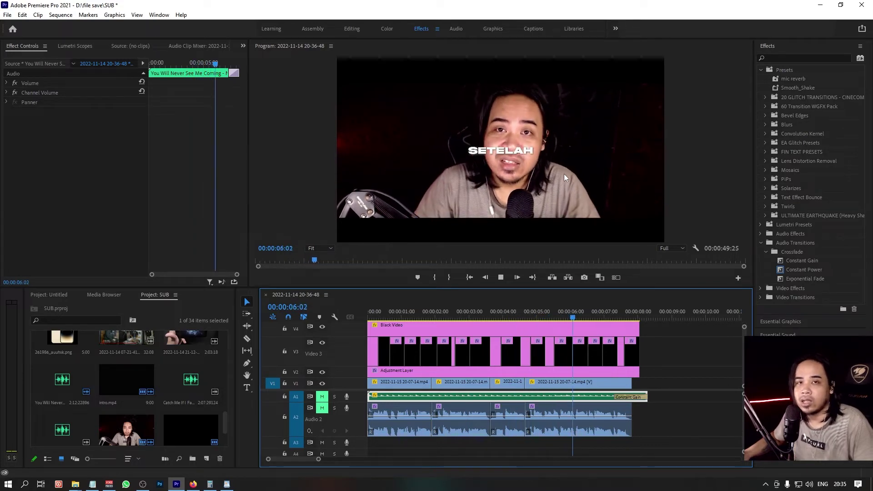
{"action": "key", "text": "space"}
{"action": "left_click", "coordinate": [378, 308]}
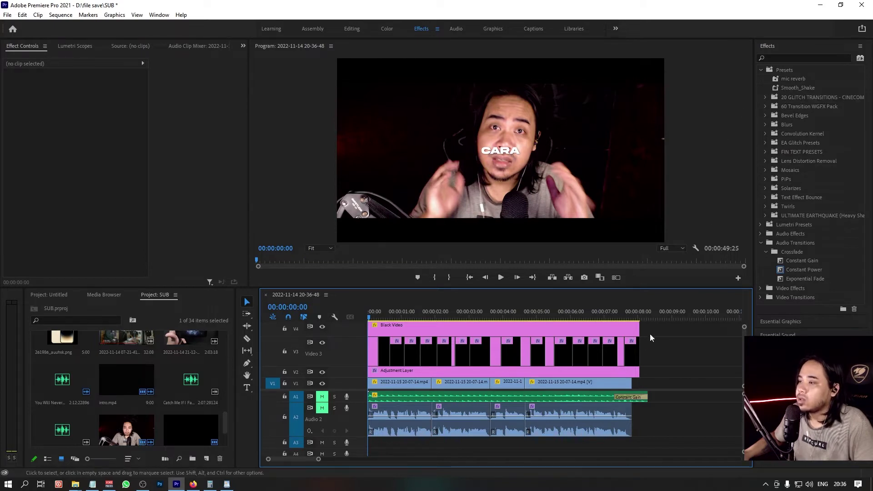
Step: Drag Smooth_Shake onto all selected Video 3 word clips and preview the shake from the start
{"action": "left_click_drag", "start_coordinate": [659, 347], "coordinate": [371, 353]}
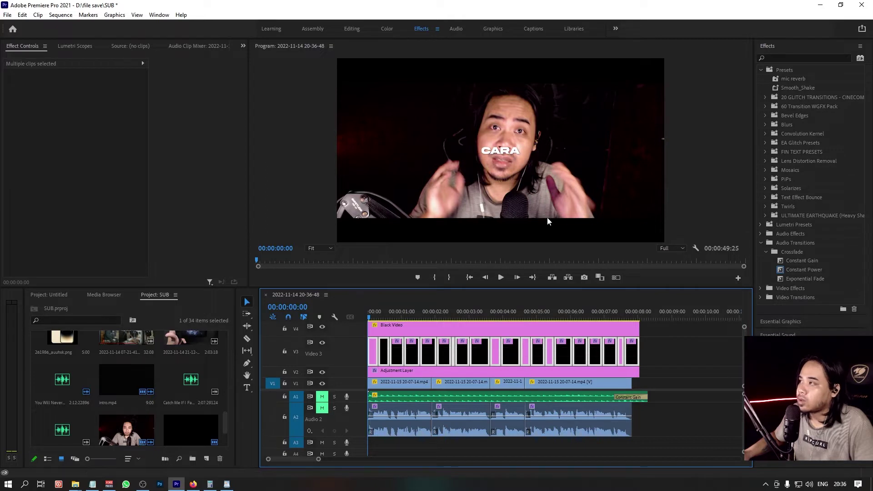
{"action": "left_click_drag", "start_coordinate": [799, 89], "coordinate": [409, 345]}
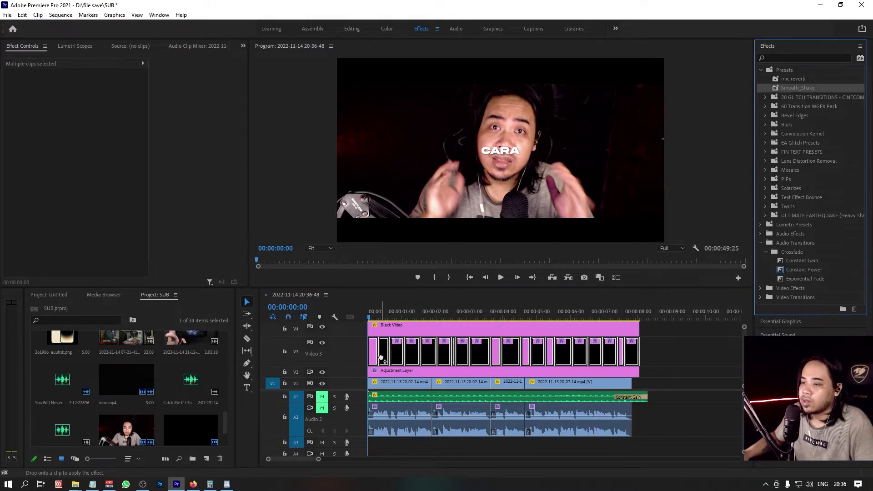
{"action": "left_click_drag", "start_coordinate": [383, 358], "coordinate": [384, 360]}
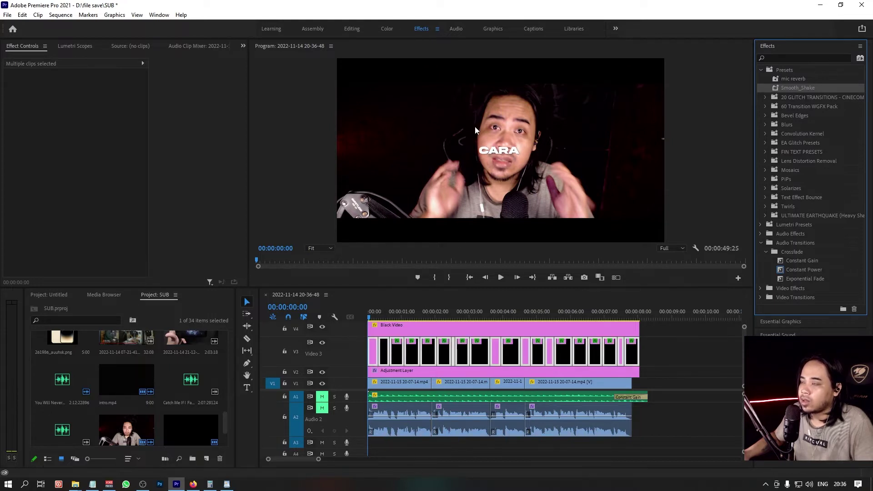
{"action": "key", "text": "space"}
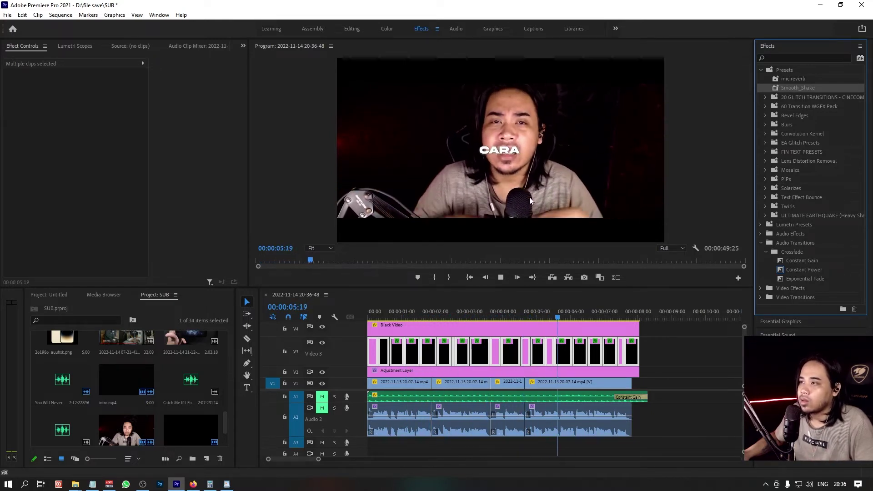
{"action": "left_click", "coordinate": [402, 311]}
{"action": "key", "text": "Home"}
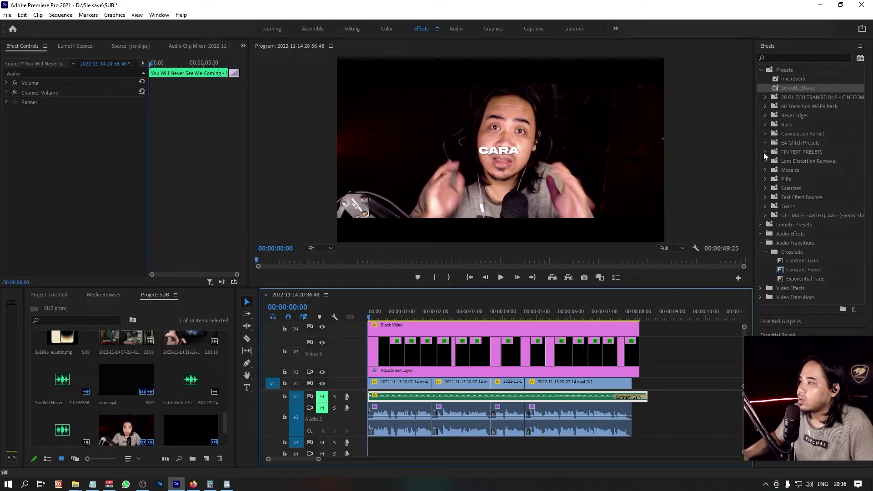
Step: Apply Transform Preset 2 (pop in) from FIN TEXT PRESETS to a subtitle clip and preview it from the start
{"action": "left_click", "coordinate": [765, 152]}
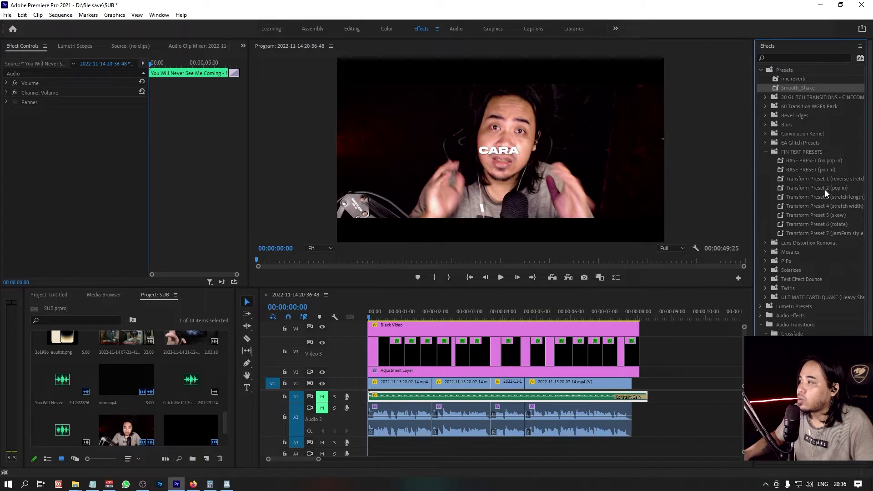
{"action": "left_click_drag", "start_coordinate": [825, 190], "coordinate": [373, 356]}
{"action": "key", "text": "space"}
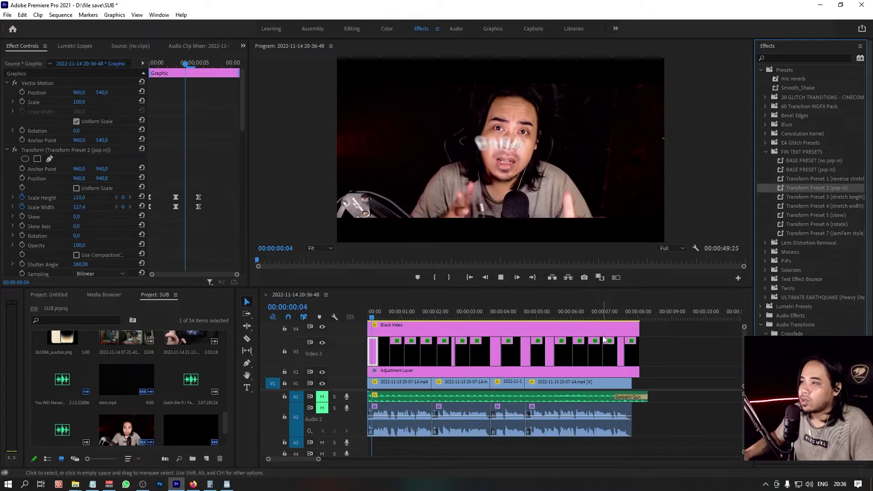
{"action": "left_click", "coordinate": [409, 396]}
{"action": "key", "text": "space"}
{"action": "key", "text": "Home"}
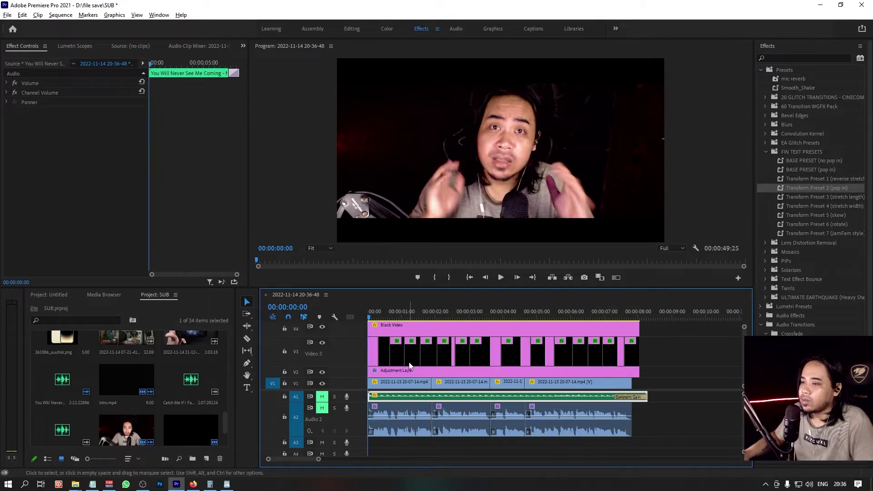
{"action": "key", "text": "="}
{"action": "key", "text": "="}
{"action": "key", "text": "space"}
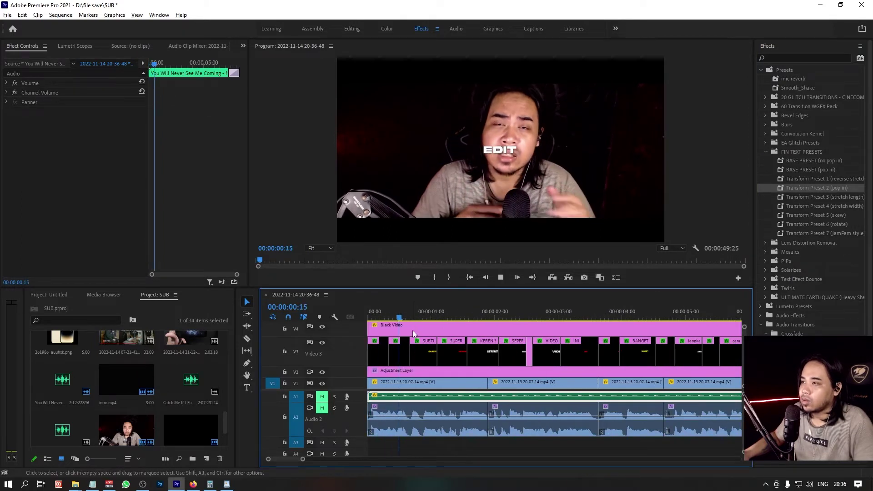
{"action": "key", "text": "space"}
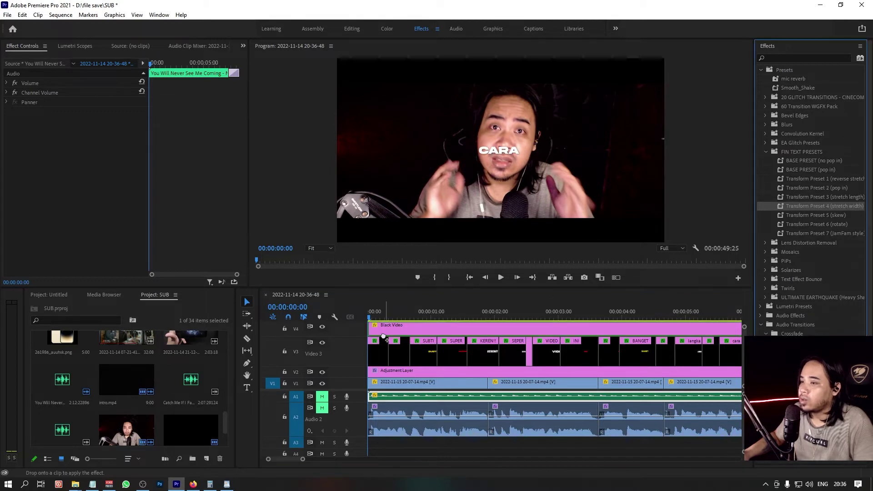
Step: Try the stretch-width preset on the CARA clip and preview its animation
{"action": "left_click_drag", "start_coordinate": [819, 205], "coordinate": [374, 350]}
{"action": "key", "text": "space"}
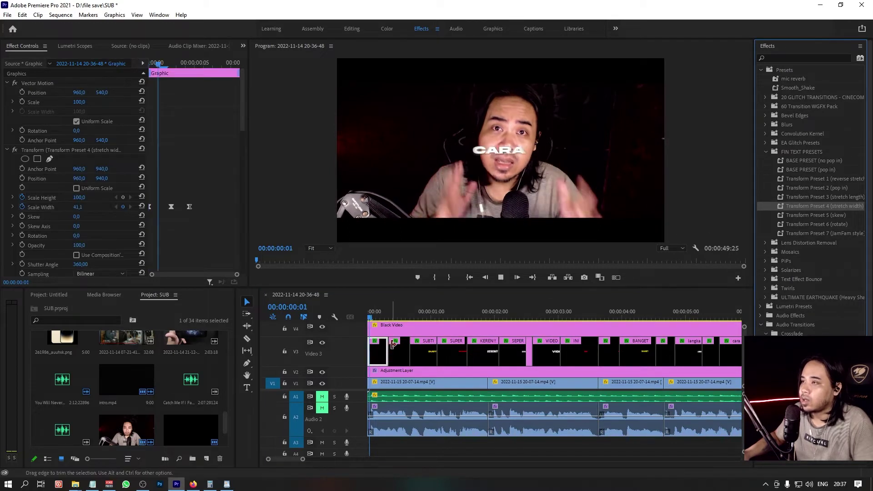
{"action": "left_click", "coordinate": [352, 314]}
{"action": "key", "text": "space"}
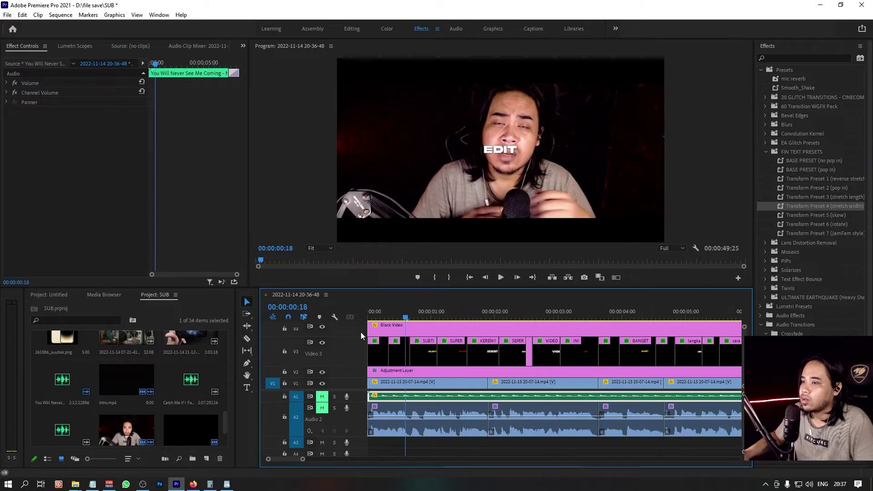
{"action": "key", "text": "space"}
Step: Put Transform Preset 2 (pop in) on CARA, then select the subtitle clips on V3
{"action": "left_click_drag", "start_coordinate": [819, 187], "coordinate": [375, 359]}
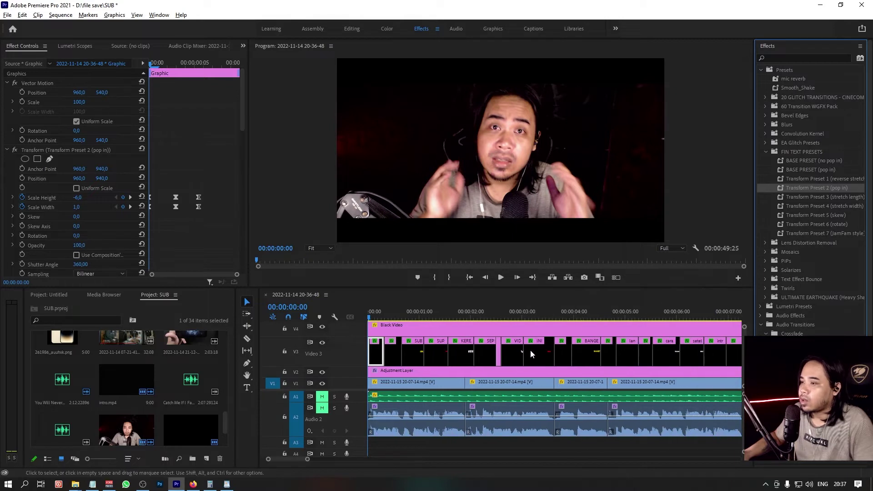
{"action": "key", "text": "minus"}
{"action": "key", "text": "minus"}
{"action": "mouse_move", "coordinate": [669, 346]}
{"action": "left_mouse_down"}
{"action": "mouse_move", "coordinate": [535, 362]}
{"action": "mouse_move", "coordinate": [378, 364]}
{"action": "left_mouse_up"}
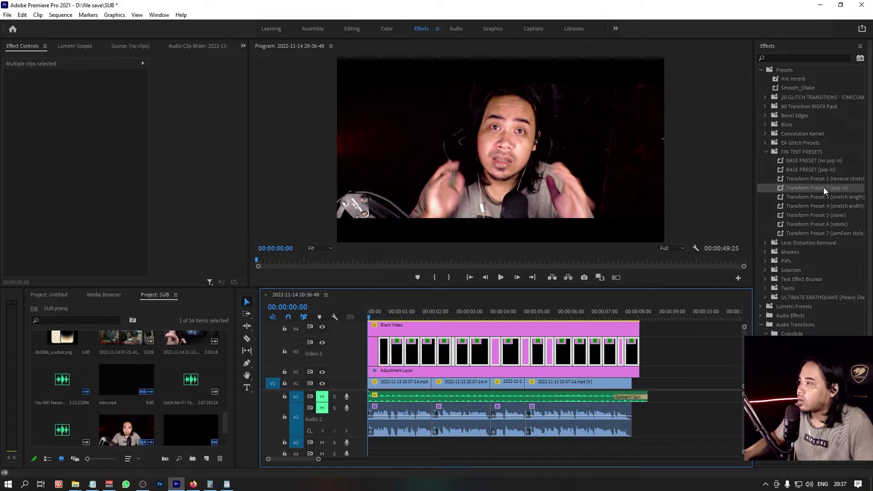
Step: Apply Transform Preset 2 (pop in) to the selected V3 word clips and preview CARA popping in
{"action": "left_click_drag", "start_coordinate": [823, 187], "coordinate": [443, 352]}
{"action": "scroll", "coordinate": [443, 352], "scroll_direction": "up", "scroll_amount": 1}
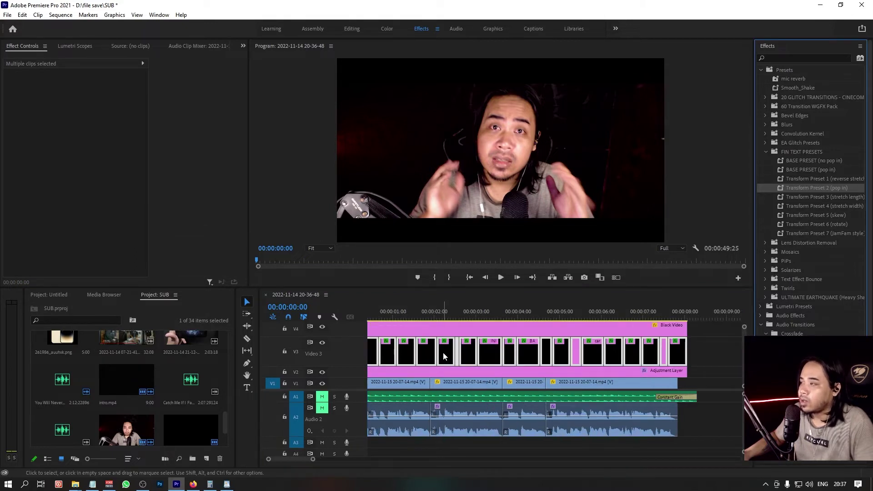
{"action": "scroll", "coordinate": [437, 361], "scroll_direction": "up", "scroll_amount": 1}
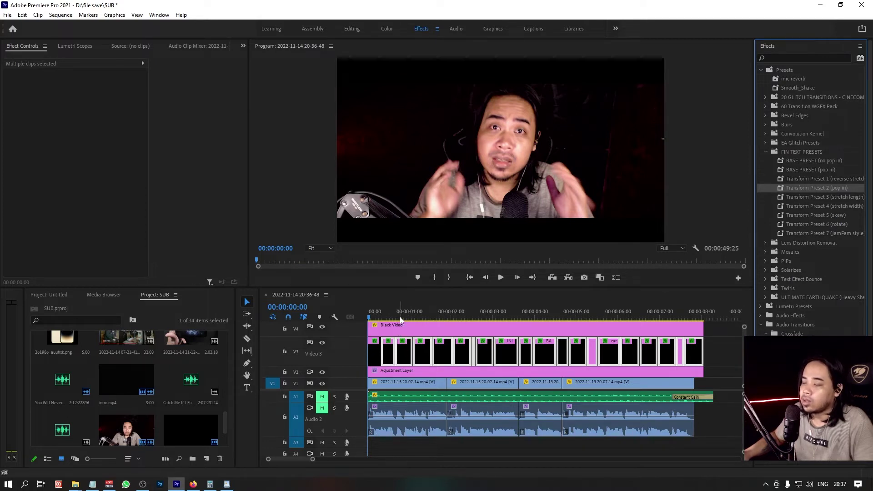
{"action": "left_click", "coordinate": [375, 358]}
{"action": "key", "text": "space"}
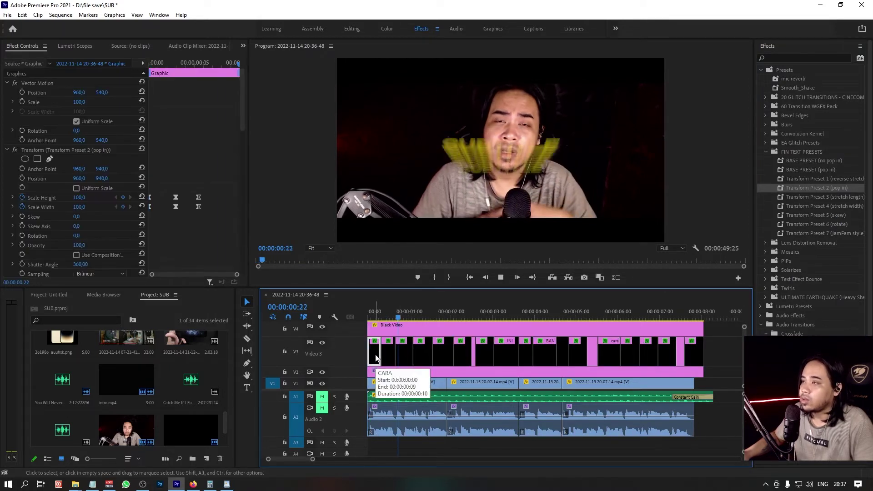
{"action": "left_click", "coordinate": [395, 396]}
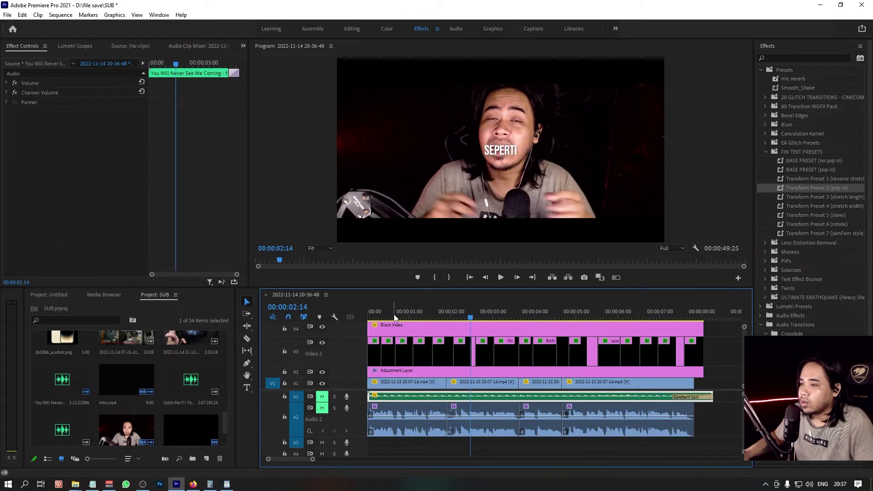
{"action": "left_click_drag", "start_coordinate": [377, 314], "coordinate": [358, 317]}
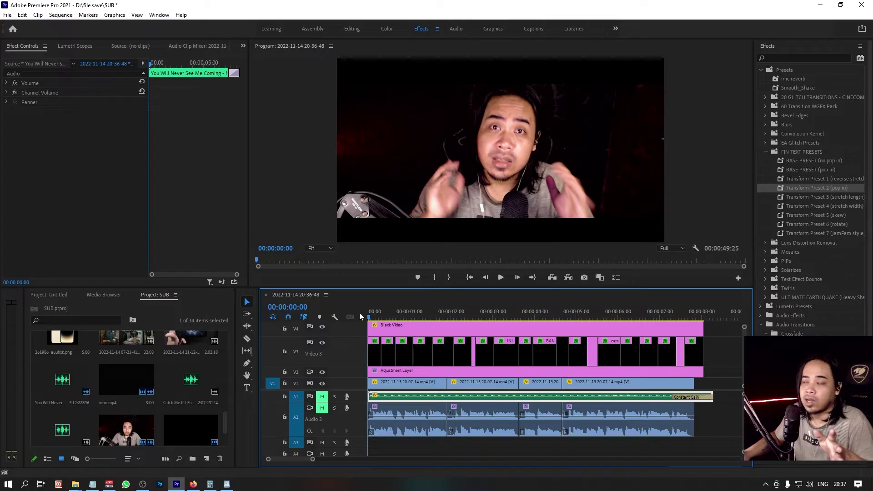
Step: Reapply Transform Preset 2 (pop in) to CARA and preview the opening subtitles
{"action": "left_click", "coordinate": [766, 297]}
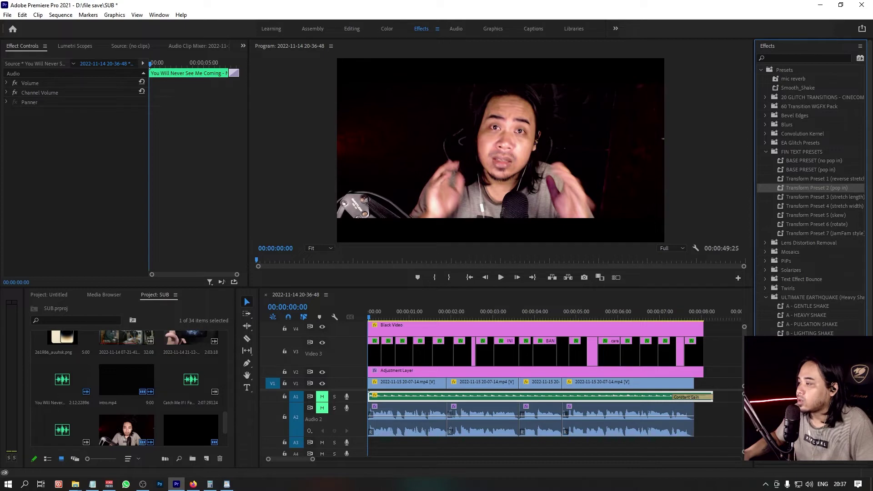
{"action": "left_click_drag", "start_coordinate": [813, 187], "coordinate": [377, 352]}
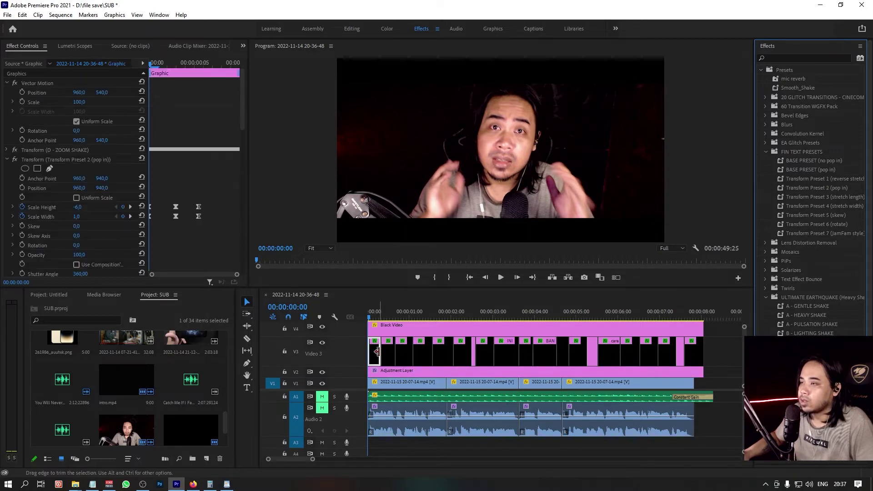
{"action": "key", "text": "space"}
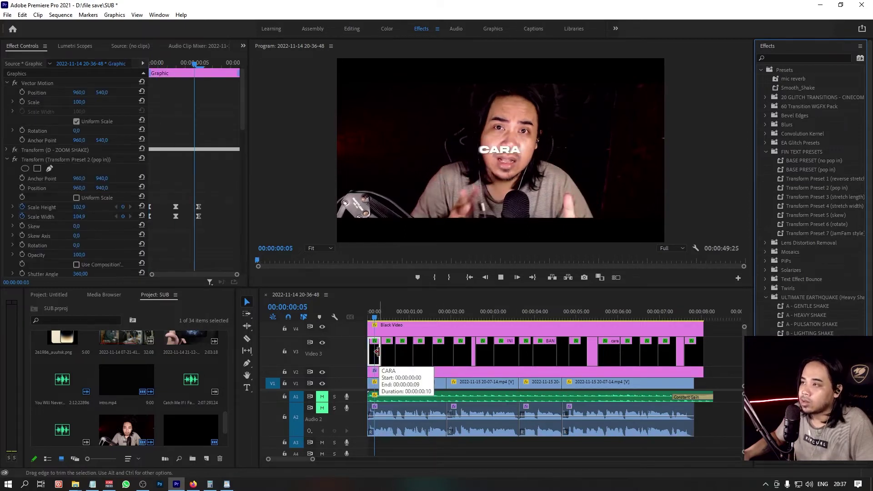
{"action": "left_click", "coordinate": [390, 325]}
{"action": "key", "text": "Home"}
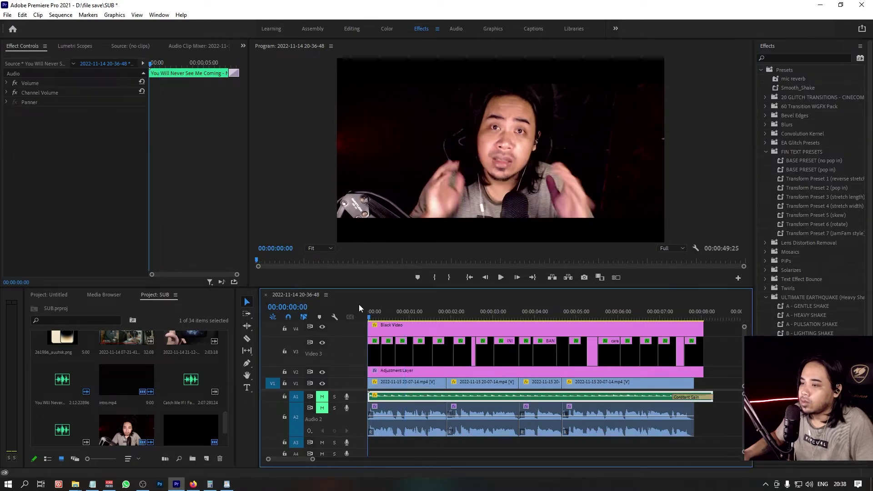
Step: Remove the D - ZOOM SHAKE effect from the BANGET clip near 4 seconds
{"action": "left_click", "coordinate": [547, 306]}
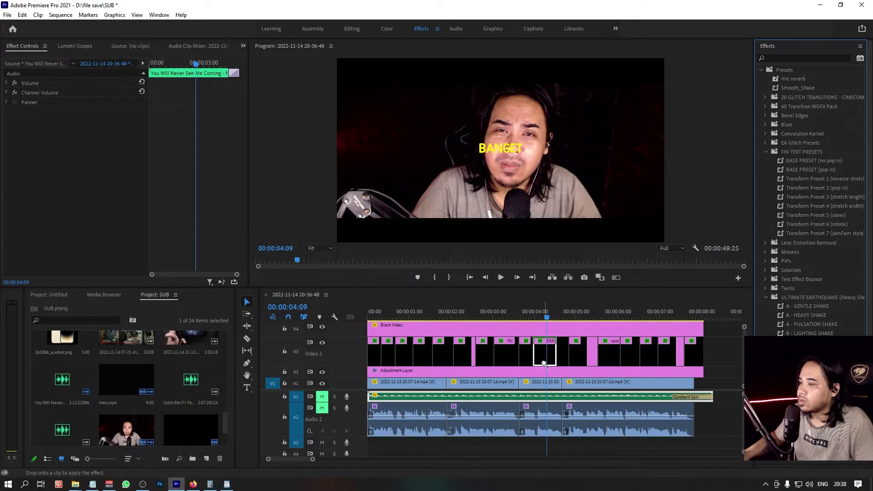
{"action": "left_click", "coordinate": [544, 352]}
{"action": "left_click", "coordinate": [538, 313]}
{"action": "left_click_drag", "start_coordinate": [538, 314], "coordinate": [548, 319]}
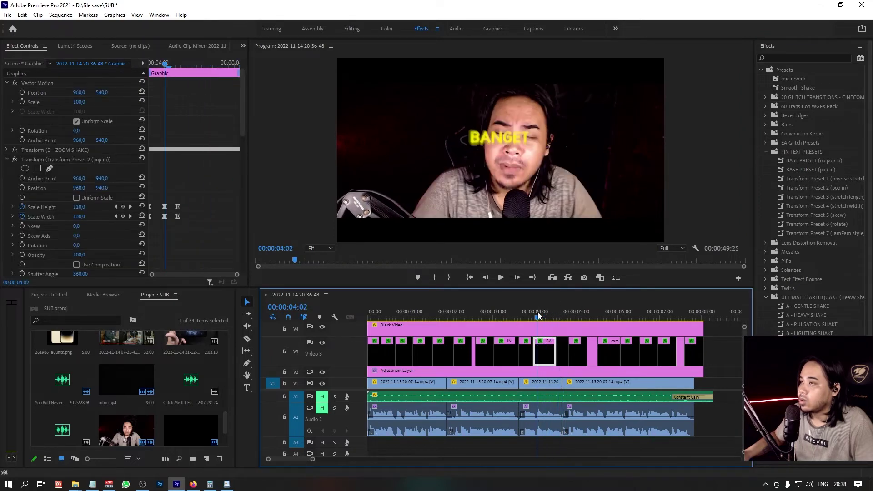
{"action": "key", "text": "ctrl+z"}
Step: Extend the final INI subtitle clip by 23 frames and play the ending
{"action": "key", "text": "minus"}
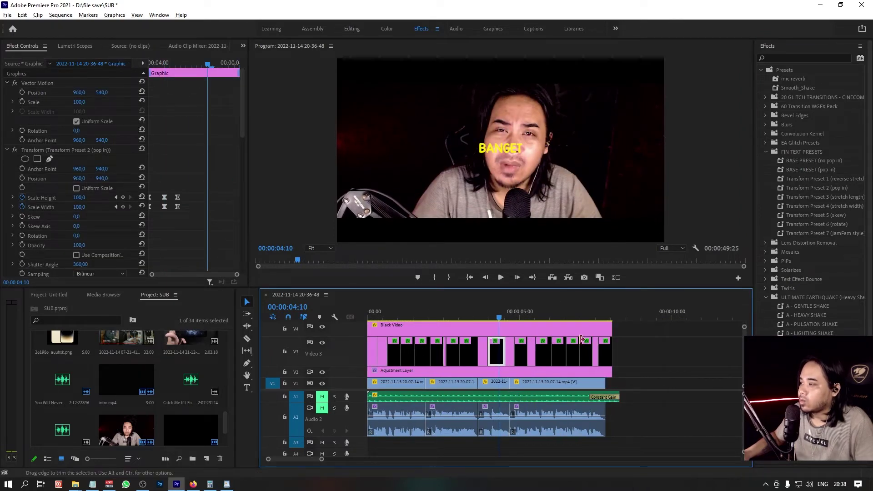
{"action": "left_click_drag", "start_coordinate": [612, 347], "coordinate": [640, 346]}
{"action": "left_click", "coordinate": [605, 313]}
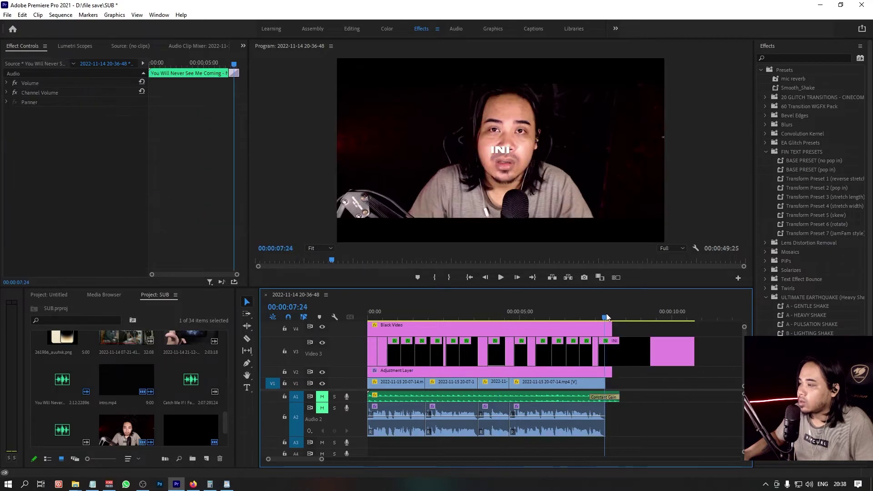
{"action": "left_click", "coordinate": [651, 357]}
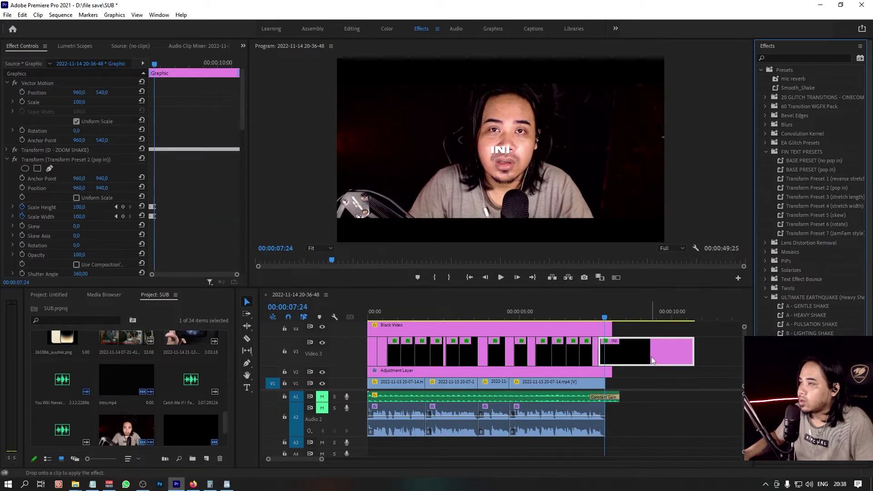
{"action": "key", "text": "space"}
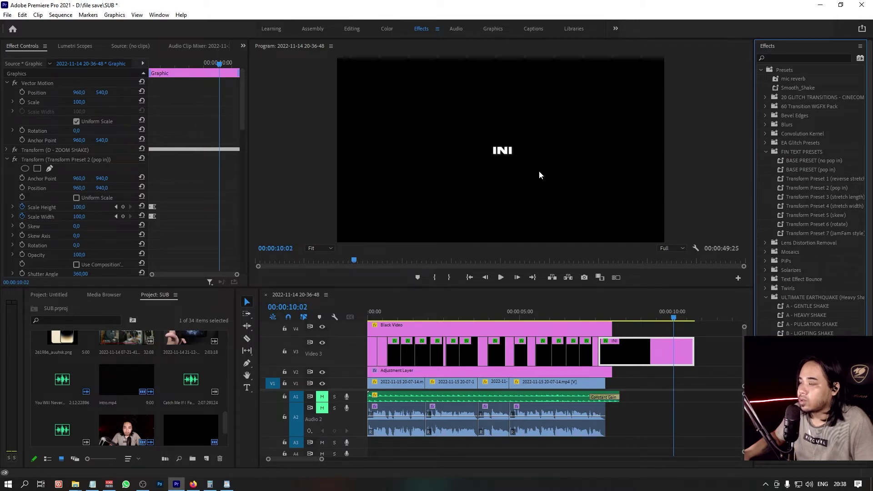
Step: Check the INI ending from about 8 seconds and remove its ZOOM SHAKE effect
{"action": "left_click", "coordinate": [613, 314]}
{"action": "key", "text": "space"}
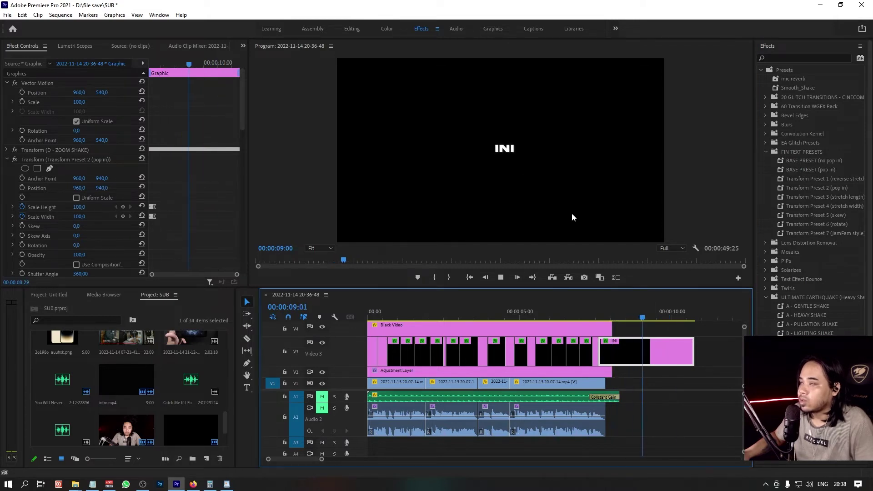
{"action": "key", "text": "space"}
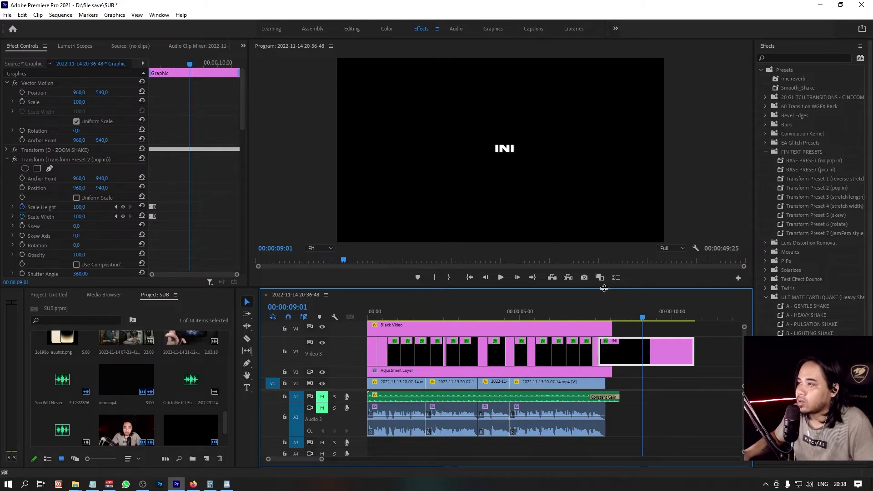
{"action": "key", "text": "space"}
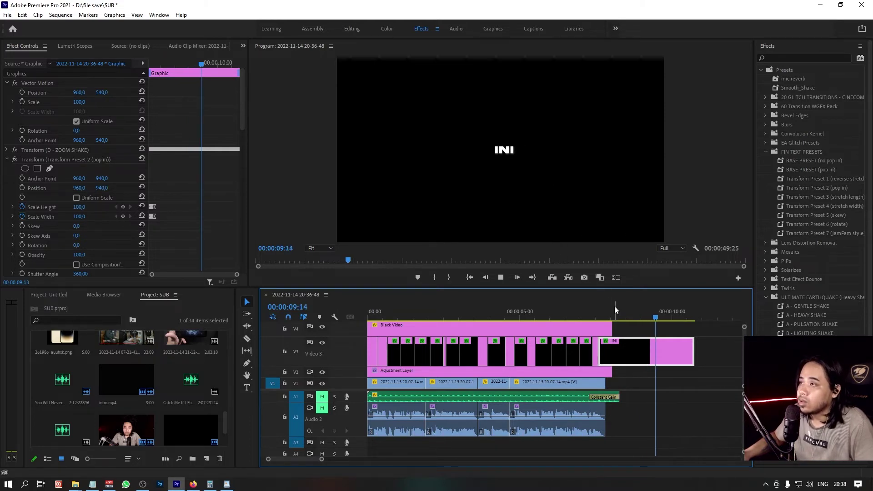
{"action": "key", "text": "space"}
{"action": "key", "text": "ctrl+z"}
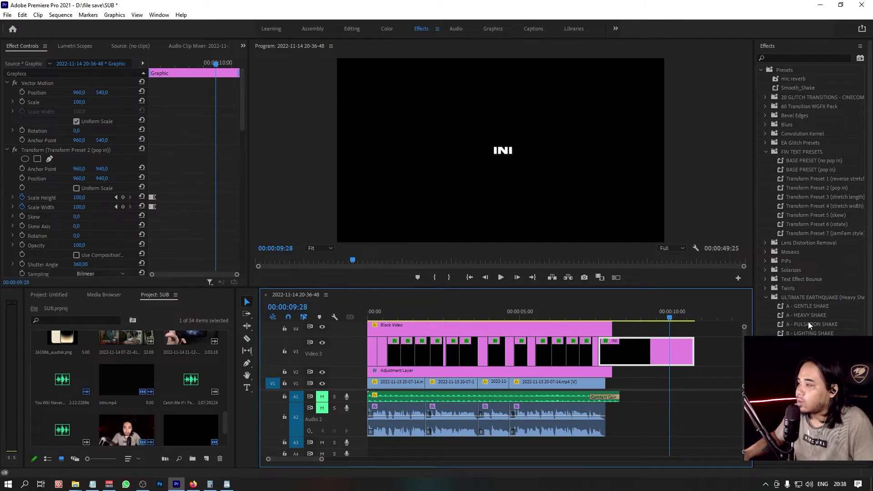
Step: Try the HEAVY SHAKE preset on the INI clip, preview it, then undo
{"action": "left_click_drag", "start_coordinate": [808, 315], "coordinate": [610, 351]}
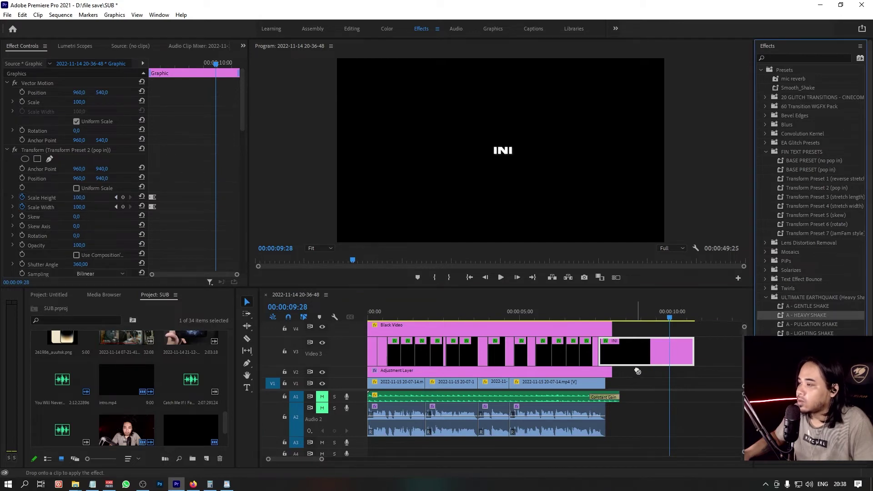
{"action": "left_click", "coordinate": [608, 308]}
{"action": "key", "text": "space"}
{"action": "key", "text": "space"}
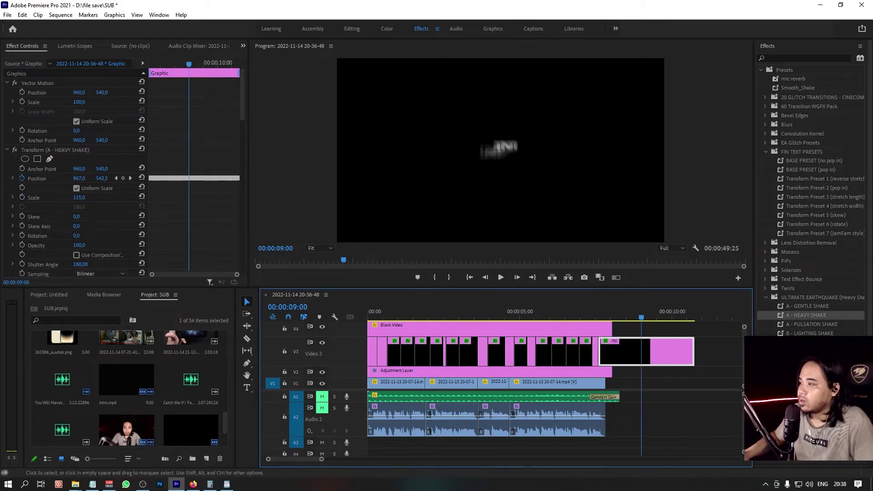
{"action": "key", "text": "ctrl+z"}
Step: Try A - GENTLE SHAKE on the last word, replay it, then undo back to plain pop-in
{"action": "left_click_drag", "start_coordinate": [797, 306], "coordinate": [619, 351]}
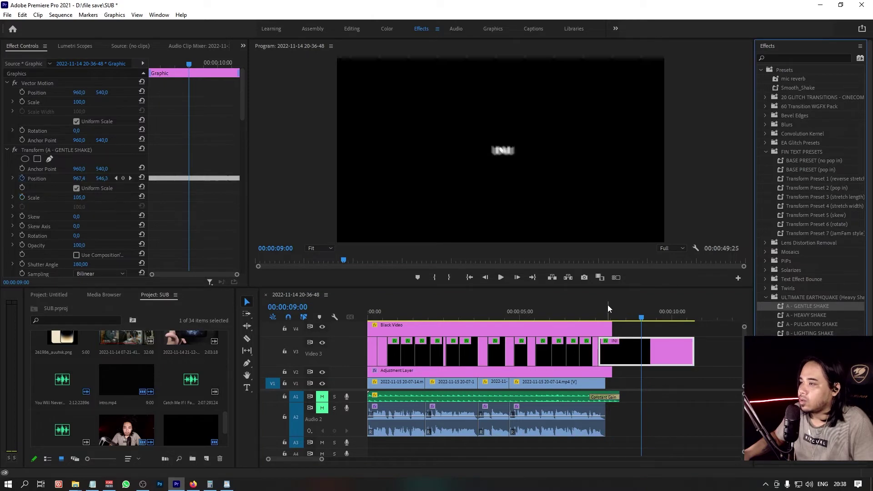
{"action": "key", "text": "space"}
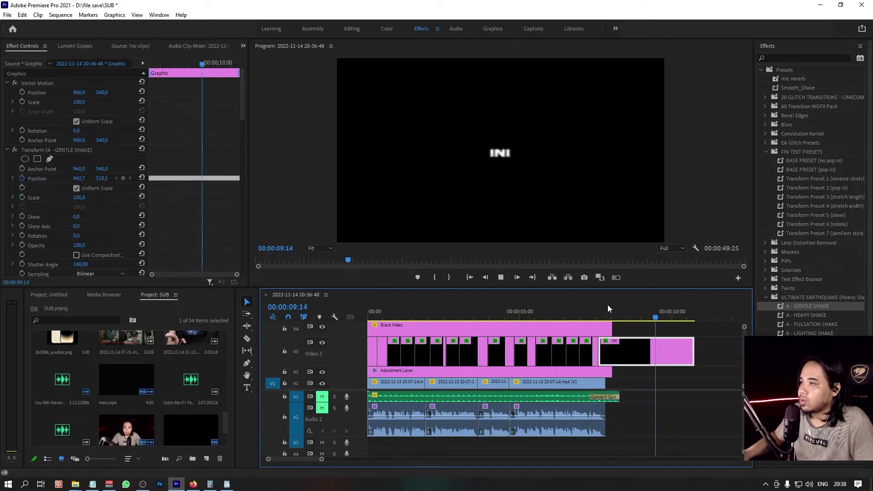
{"action": "left_click", "coordinate": [609, 306]}
{"action": "key", "text": "space"}
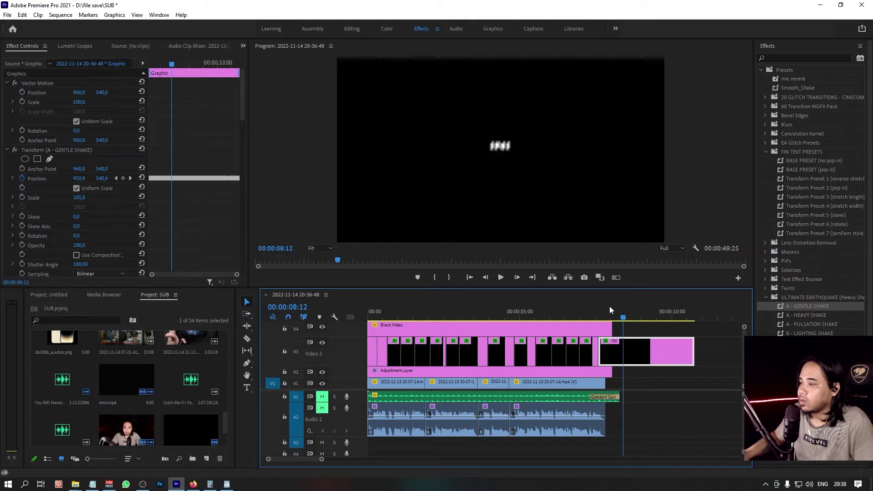
{"action": "key", "text": "ctrl+z"}
{"action": "key", "text": "ctrl+z"}
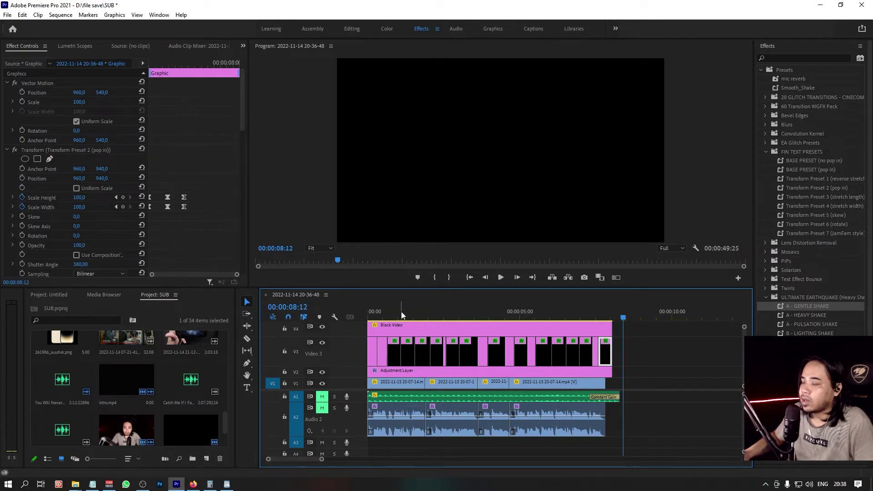
{"action": "left_click", "coordinate": [366, 319]}
Step: Apply A - GENTLE SHAKE to the CARA clip on V3 and preview the shaking word
{"action": "mouse_move", "coordinate": [810, 307]}
{"action": "left_mouse_down"}
{"action": "mouse_move", "coordinate": [392, 361]}
{"action": "mouse_move", "coordinate": [375, 353]}
{"action": "left_mouse_up"}
{"action": "key", "text": "space"}
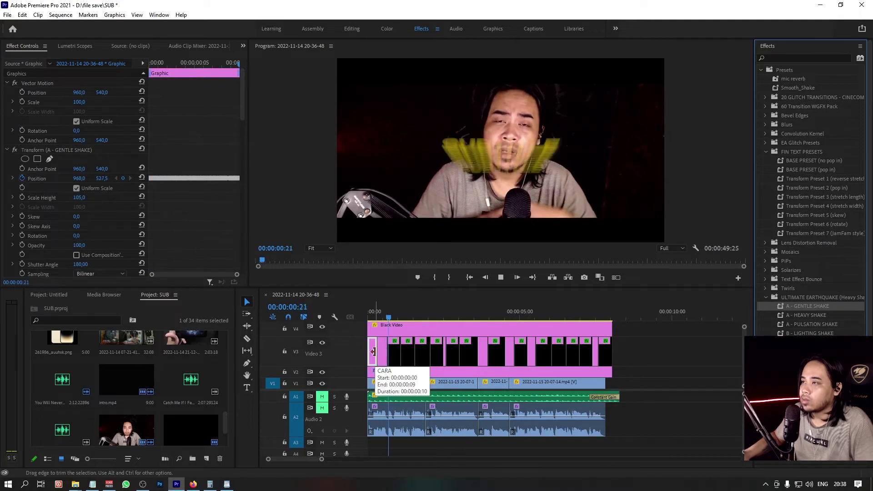
{"action": "left_click_drag", "start_coordinate": [374, 312], "coordinate": [408, 317]}
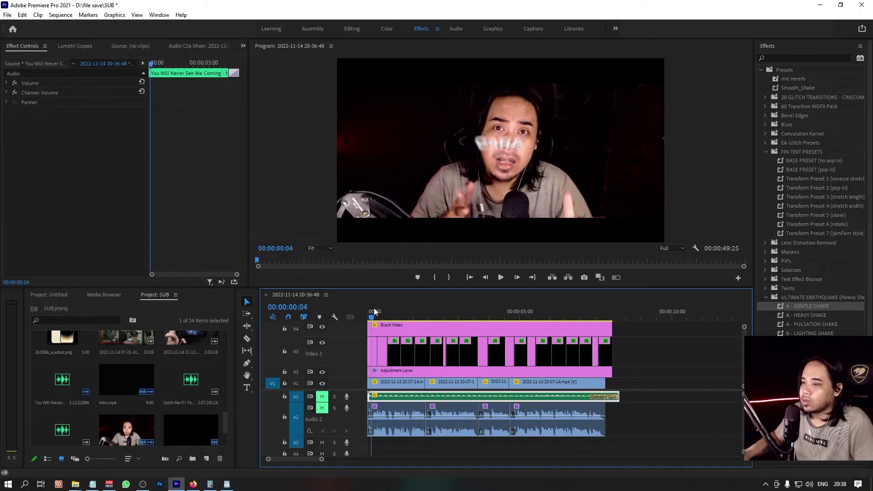
{"action": "key", "text": "Home"}
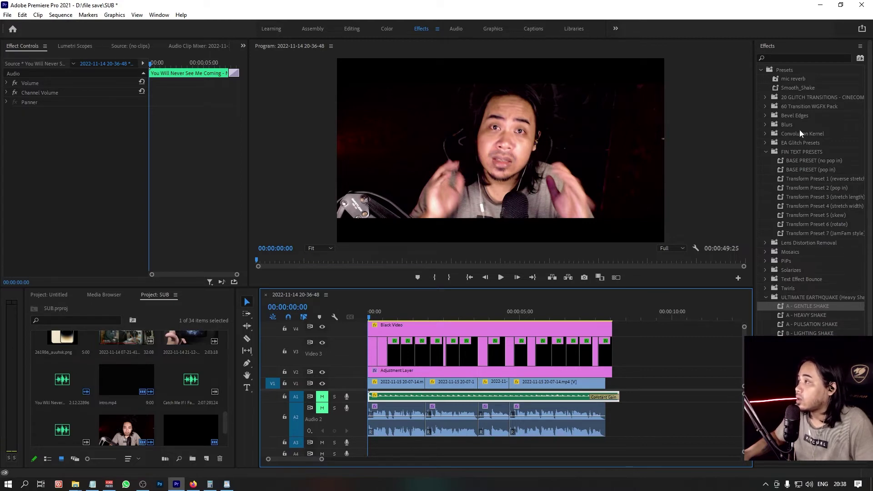
Step: Expand 20 GLITCH TRANSITIONS, apply Optical Shake to BANGET and preview around 4 seconds
{"action": "left_click", "coordinate": [767, 97]}
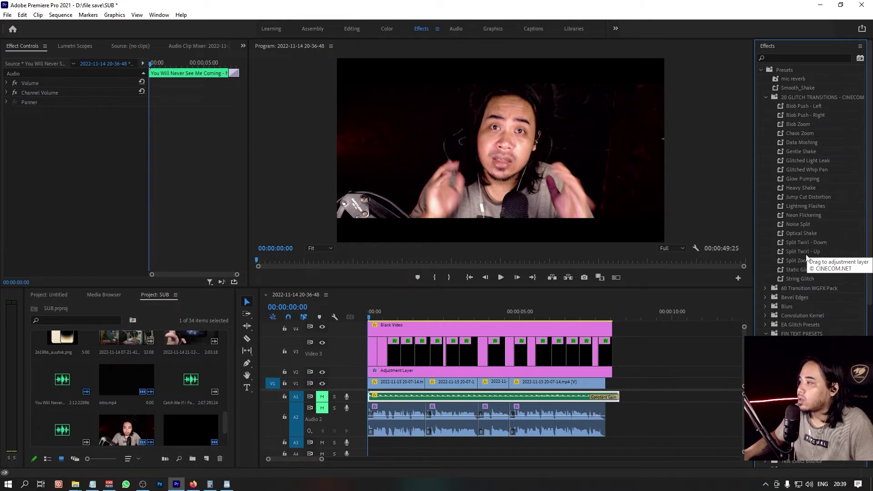
{"action": "left_click_drag", "start_coordinate": [804, 233], "coordinate": [499, 352]}
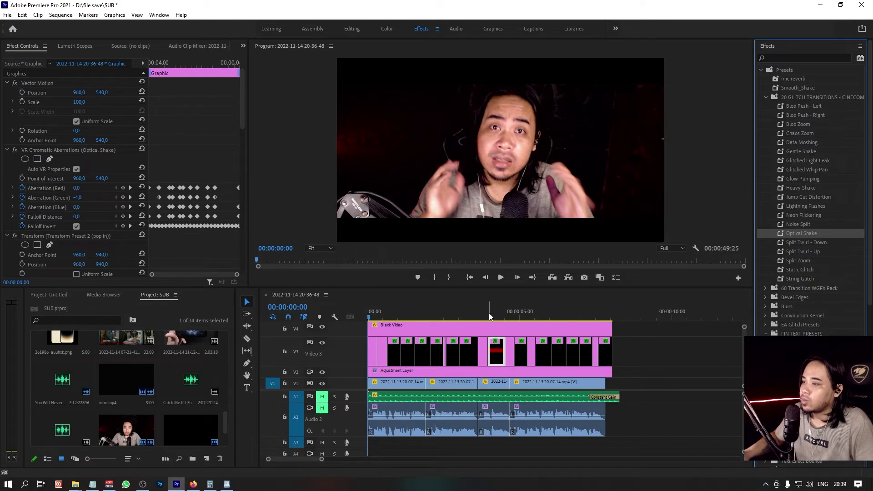
{"action": "left_click", "coordinate": [490, 316]}
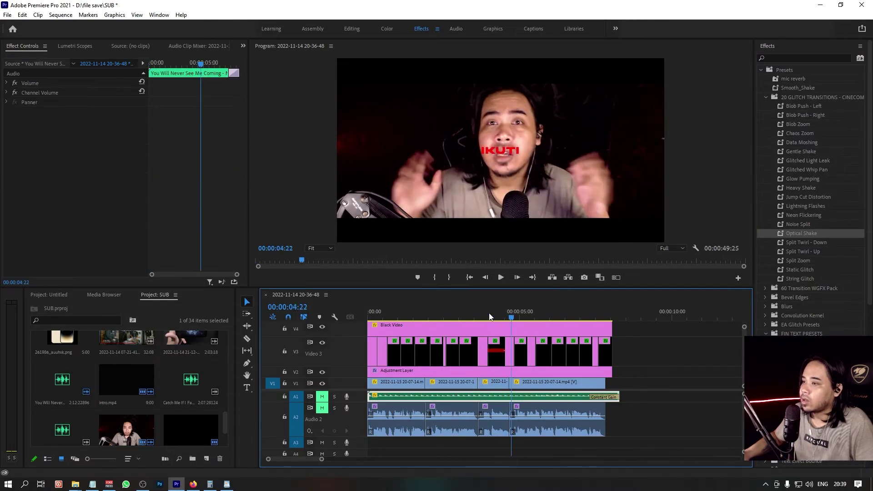
{"action": "key", "text": "space"}
{"action": "left_click", "coordinate": [492, 317]}
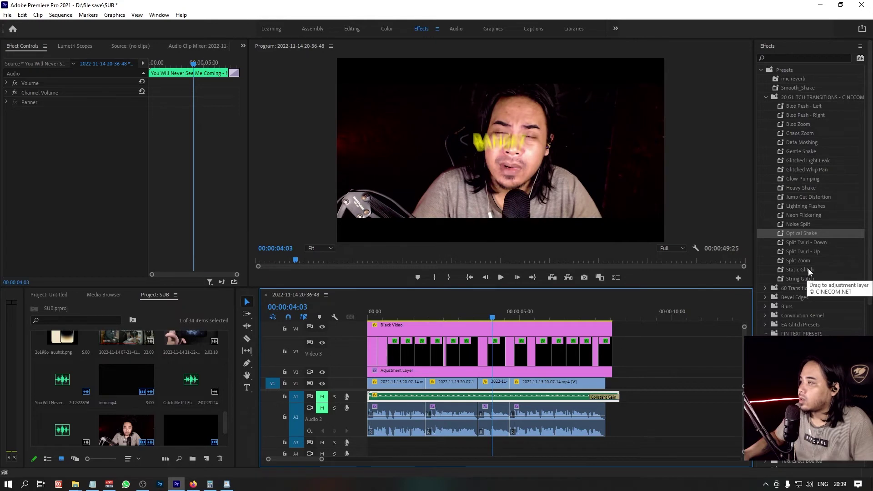
Step: Apply Static Glitch to BANGET, replay the glitched word, then undo it
{"action": "left_click_drag", "start_coordinate": [809, 270], "coordinate": [502, 354]}
{"action": "key", "text": "space"}
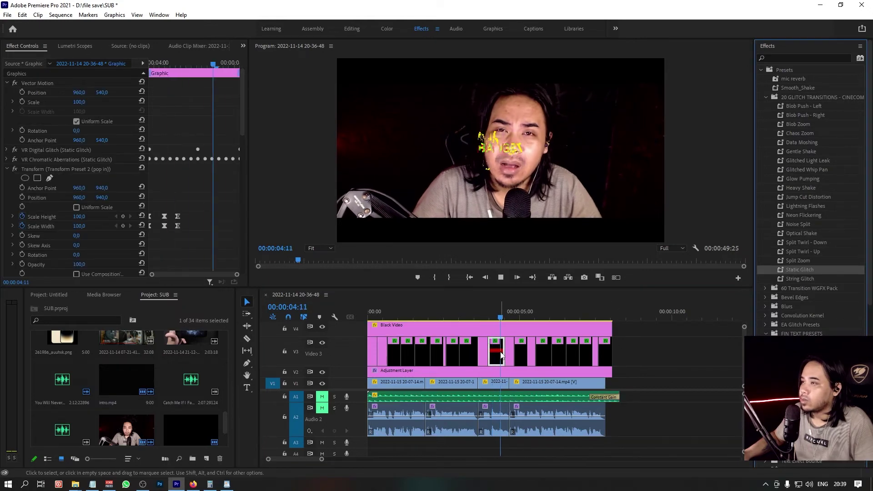
{"action": "left_click", "coordinate": [488, 312]}
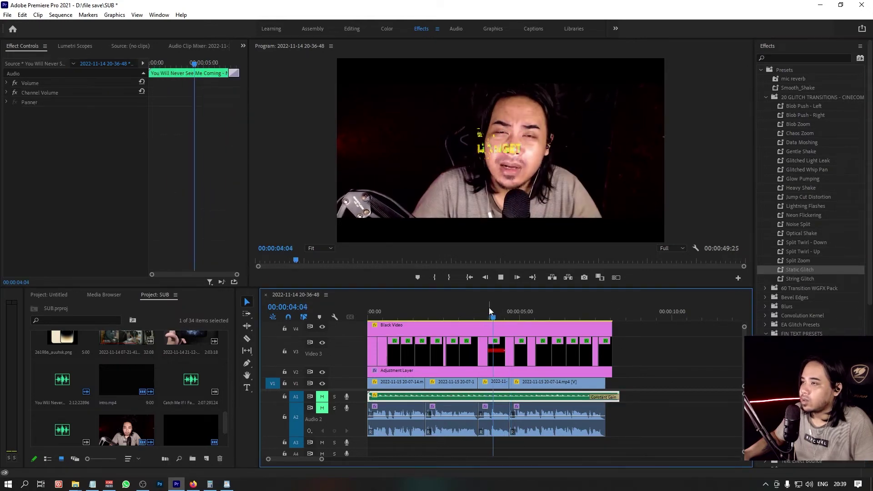
{"action": "left_click", "coordinate": [490, 312]}
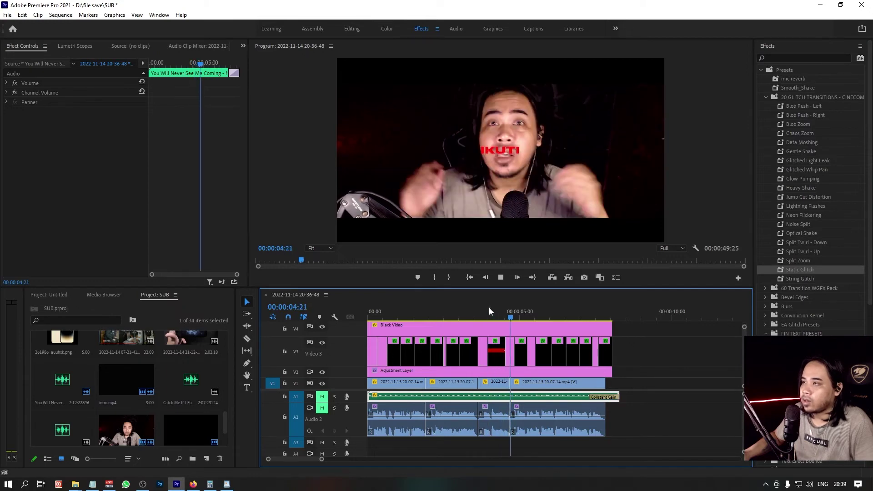
{"action": "left_click", "coordinate": [493, 310]}
{"action": "key", "text": "ctrl+z"}
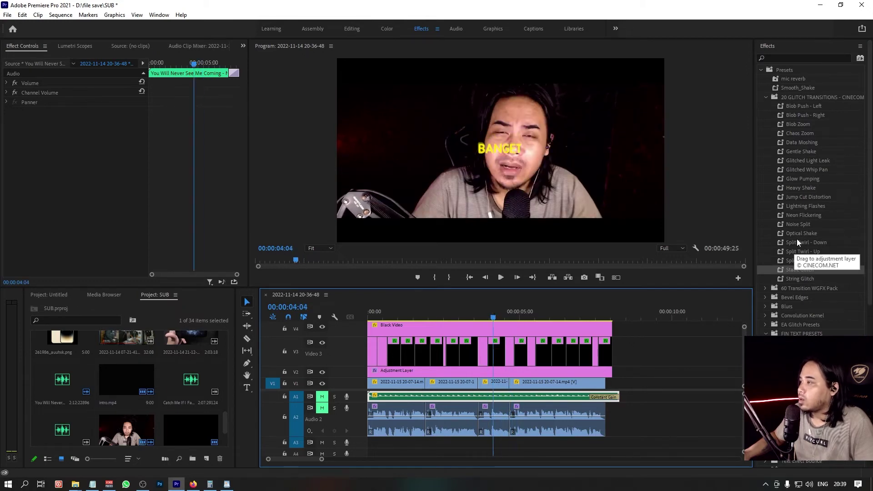
{"action": "left_click_drag", "start_coordinate": [804, 207], "coordinate": [496, 348]}
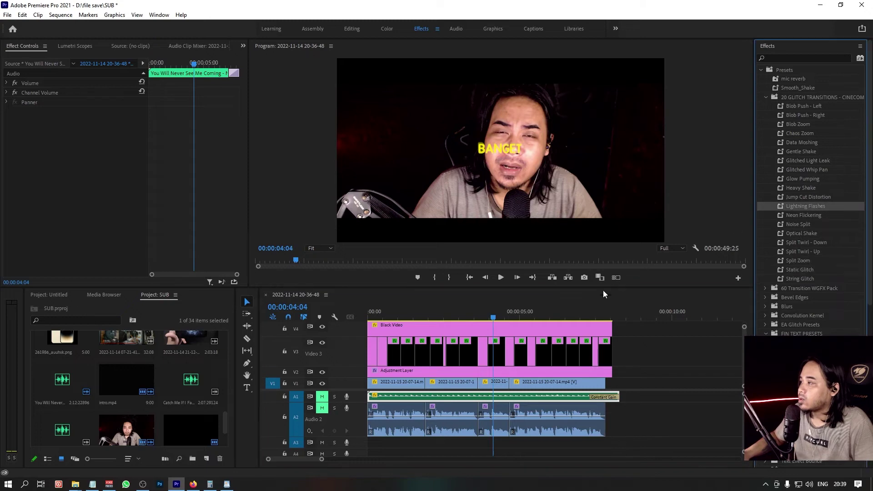
{"action": "left_click", "coordinate": [491, 313]}
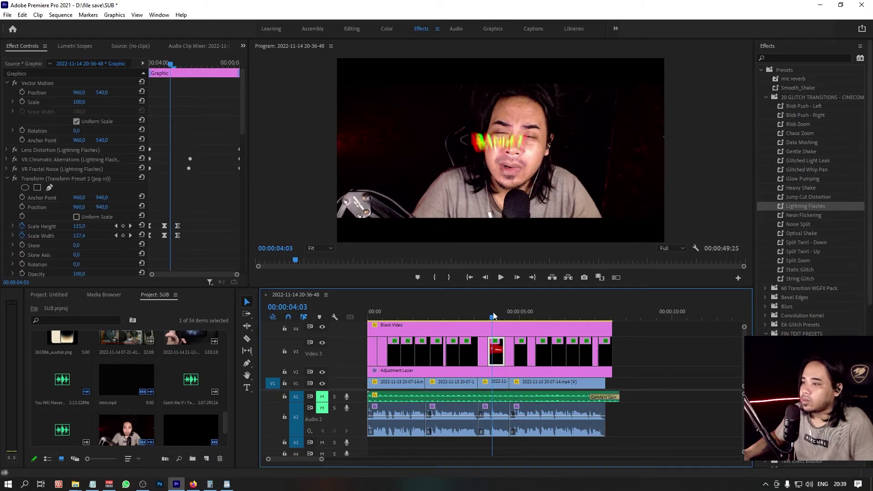
{"action": "key", "text": "space"}
{"action": "key", "text": "ctrl+z"}
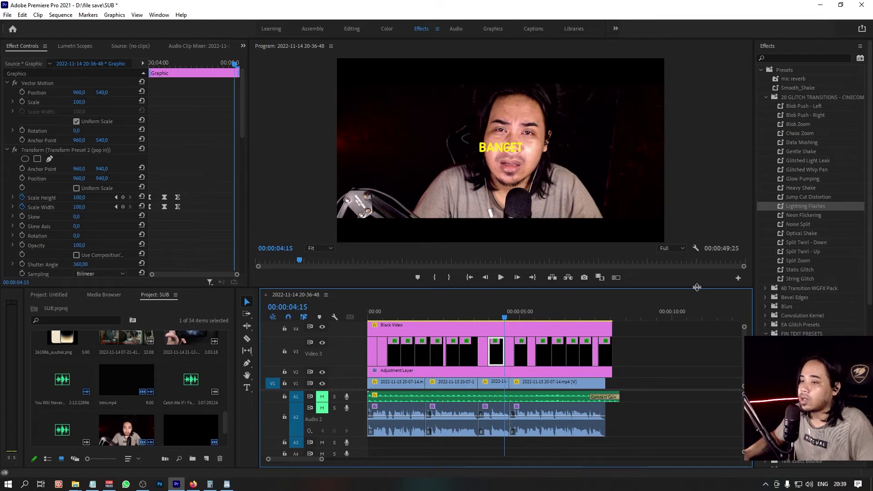
{"action": "key", "text": "Home"}
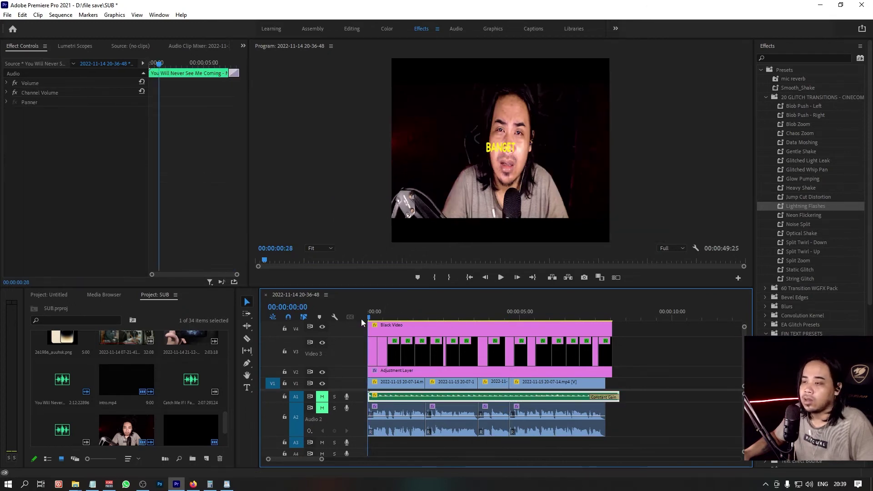
{"action": "key", "text": "space"}
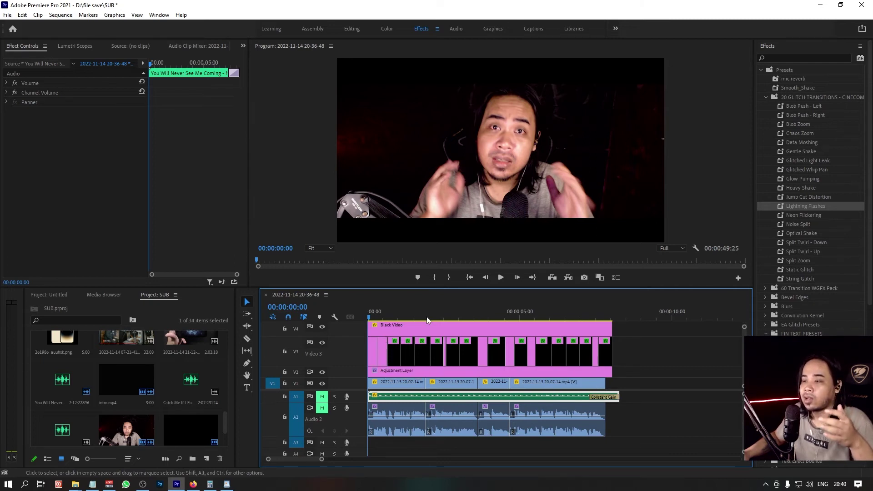
{"action": "left_click_drag", "start_coordinate": [368, 317], "coordinate": [530, 312]}
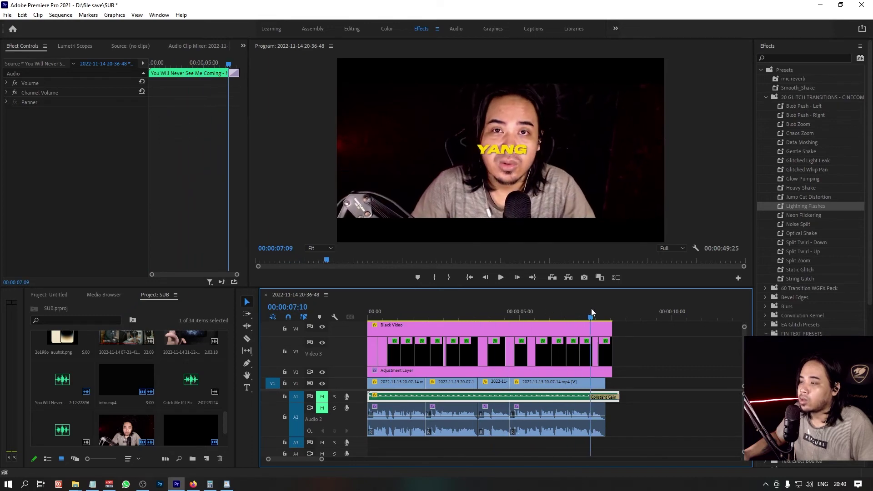
{"action": "left_click_drag", "start_coordinate": [530, 312], "coordinate": [605, 308]}
{"action": "key", "text": "Home"}
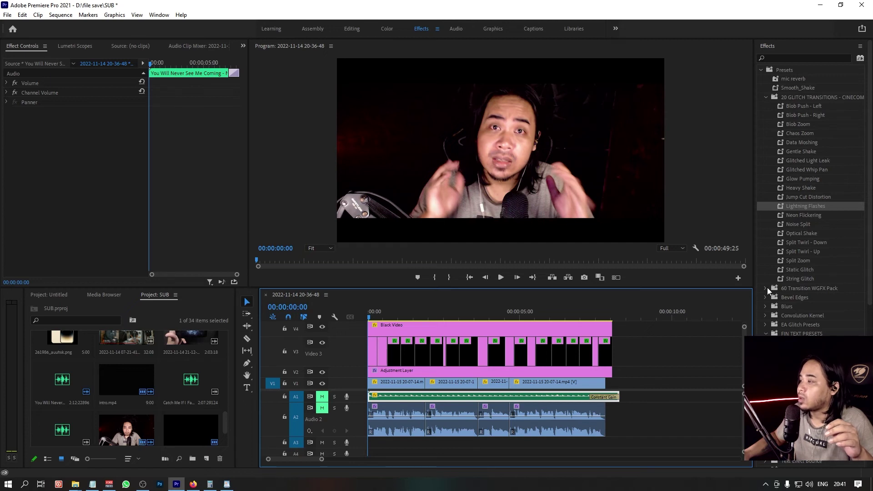
{"action": "left_click", "coordinate": [766, 326]}
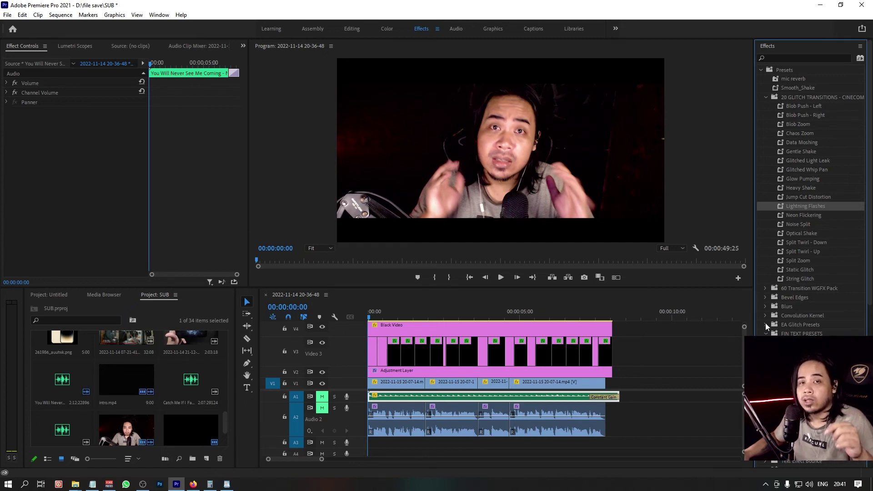